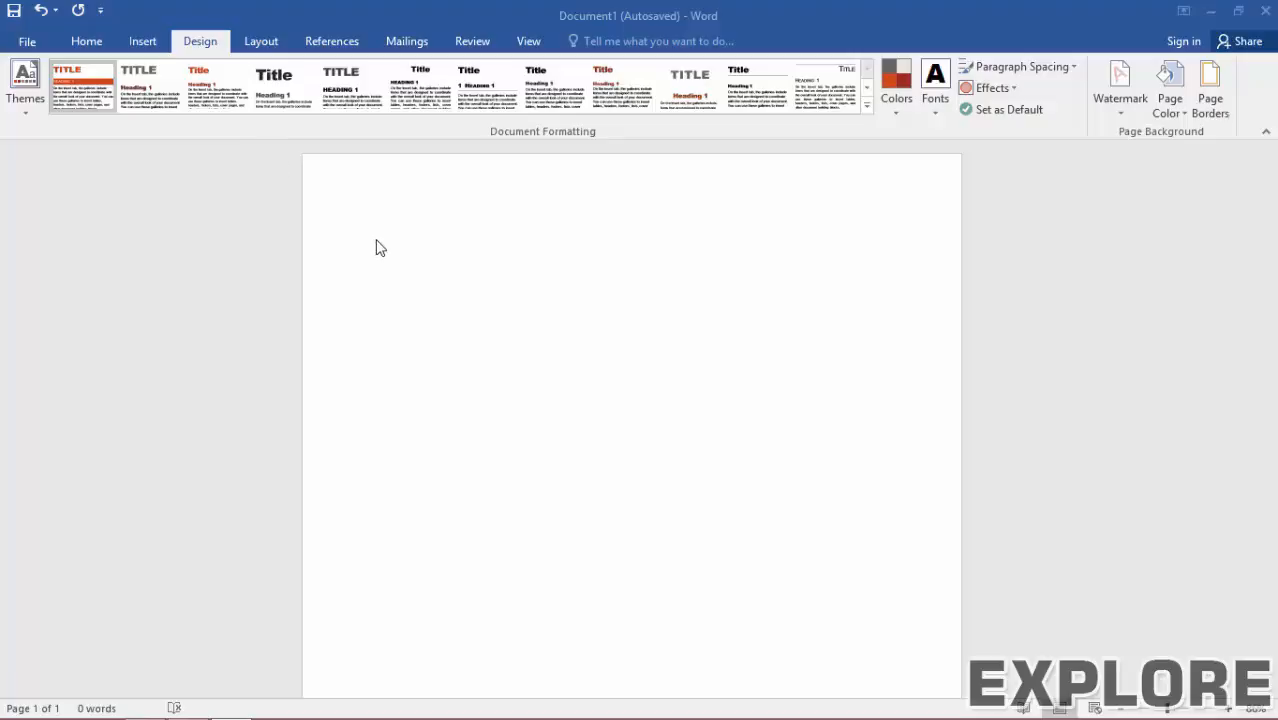
# - Write "Explore" and "Online Academy" on separate lines, and format them with the Title and Subtitle styles respectively
pyautogui.click(404, 257)
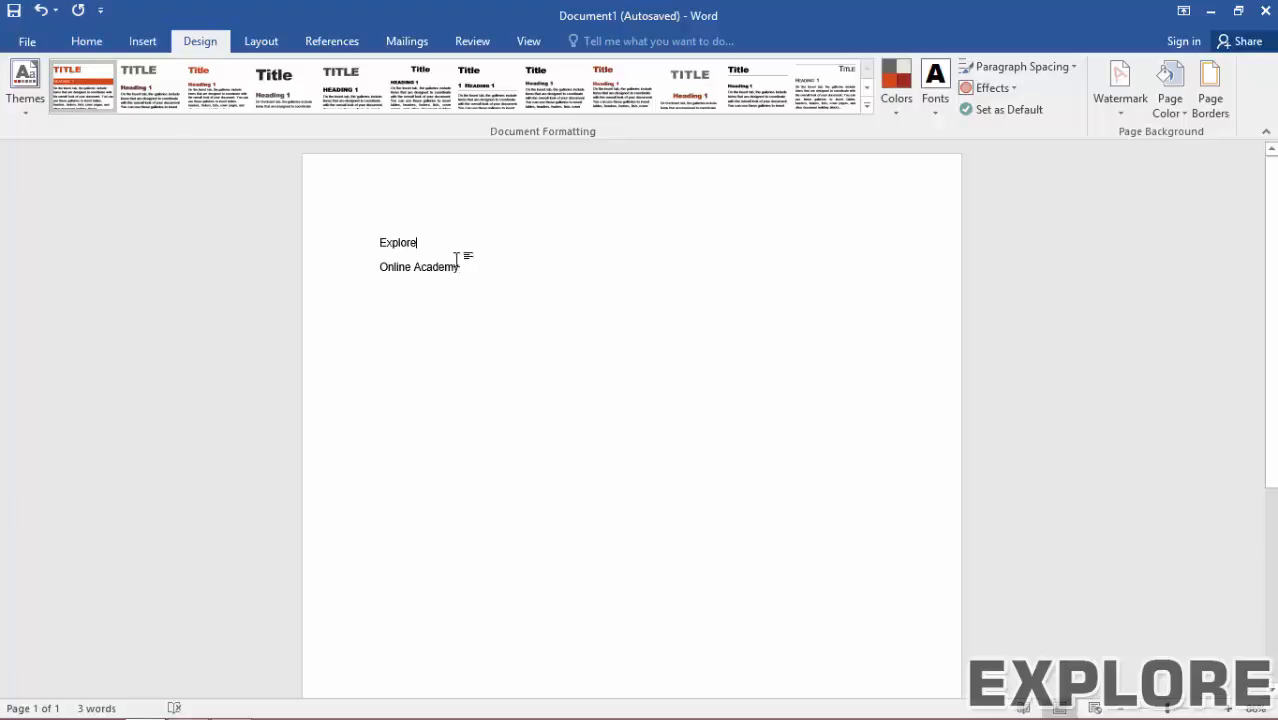
pyautogui.click(86, 41)
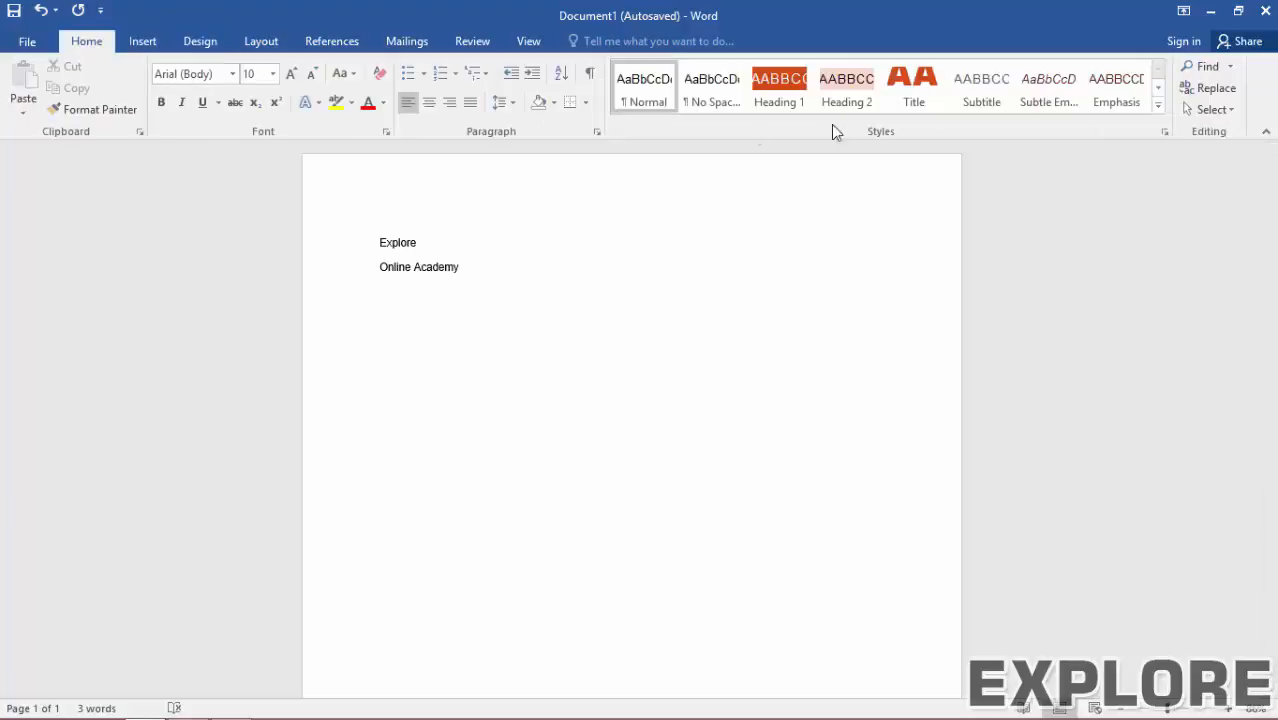
pyautogui.click(912, 100)
pyautogui.click(497, 292)
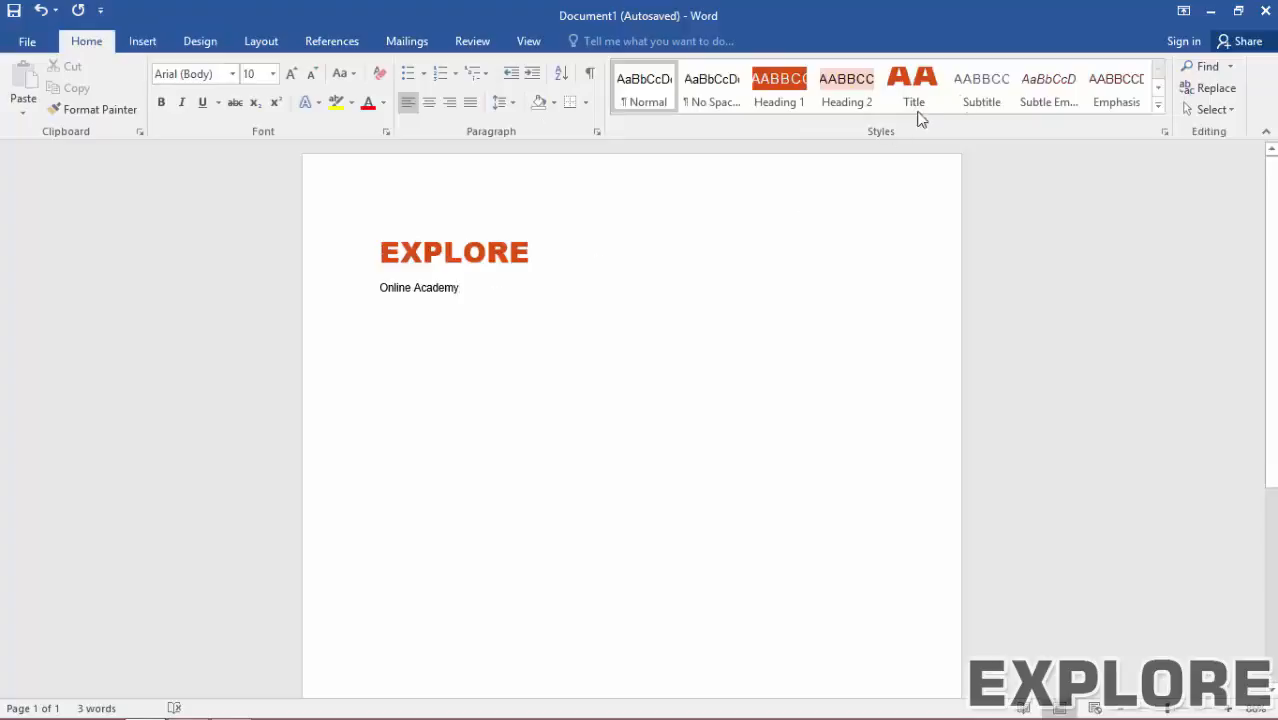
pyautogui.click(980, 100)
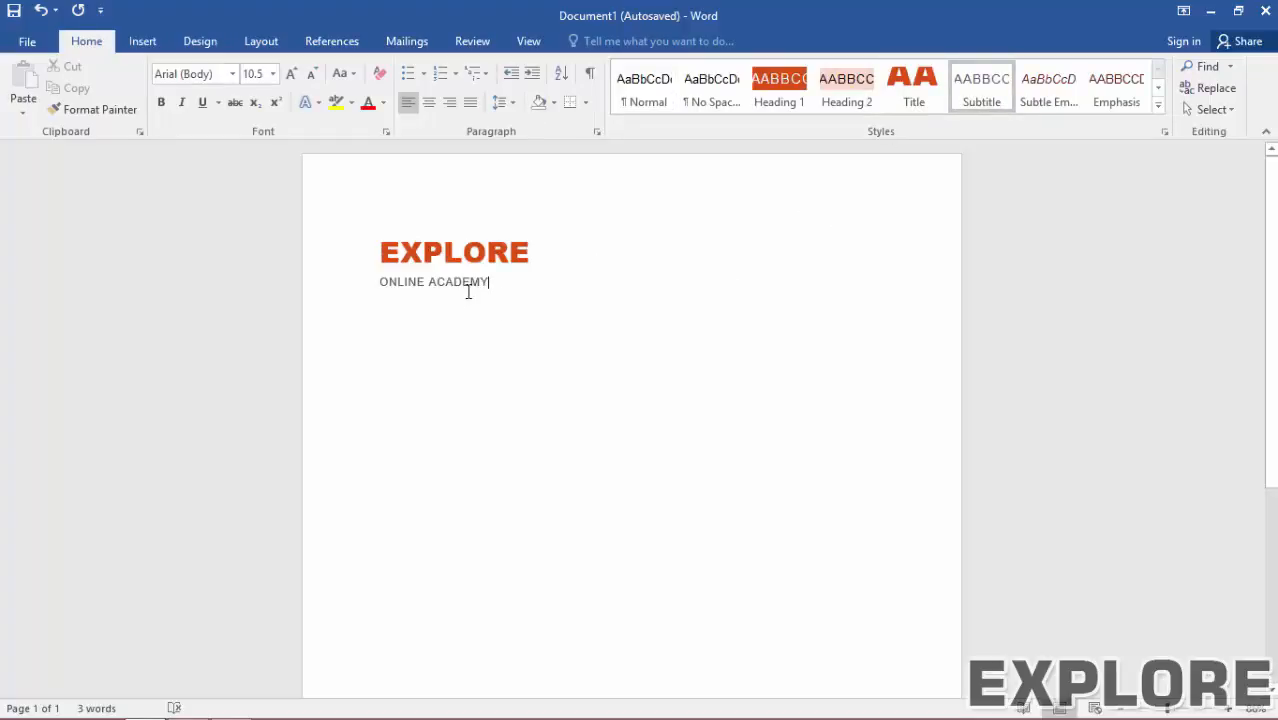
# - Generate sample paragraphs below the subtitle with the =rand() function
pyautogui.scroll(5, 475, 291)
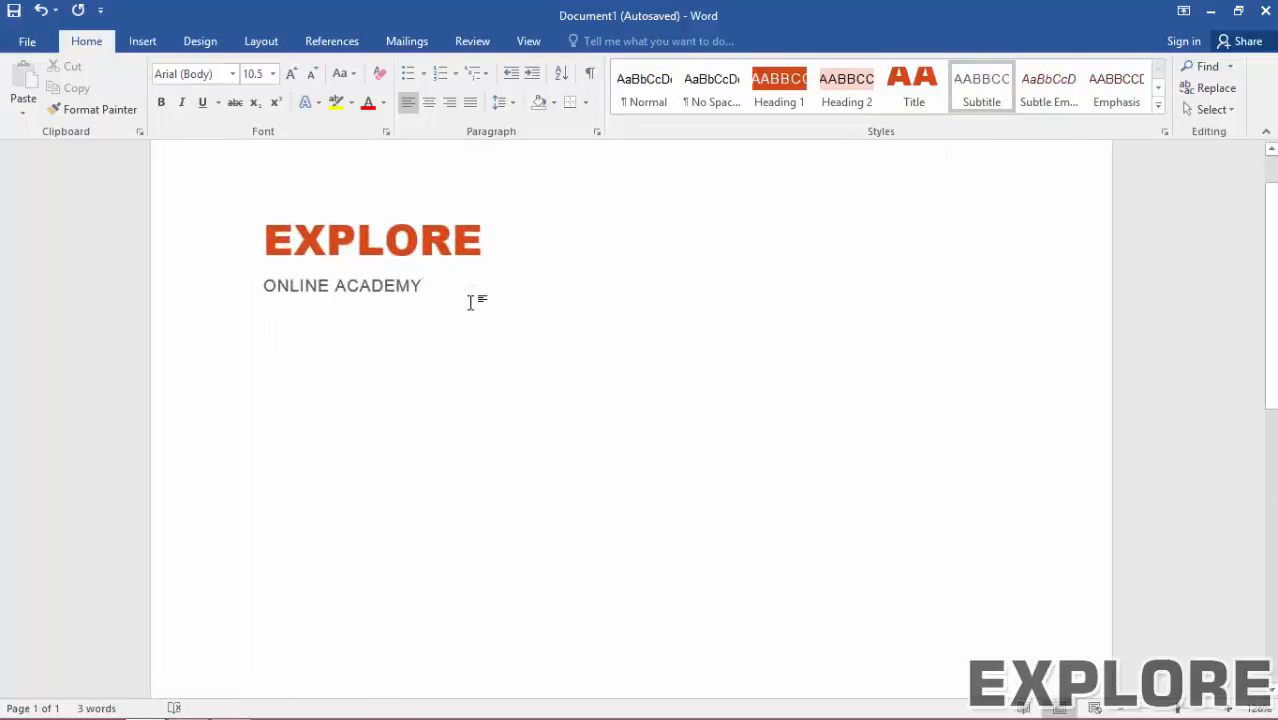
pyautogui.press('Return')
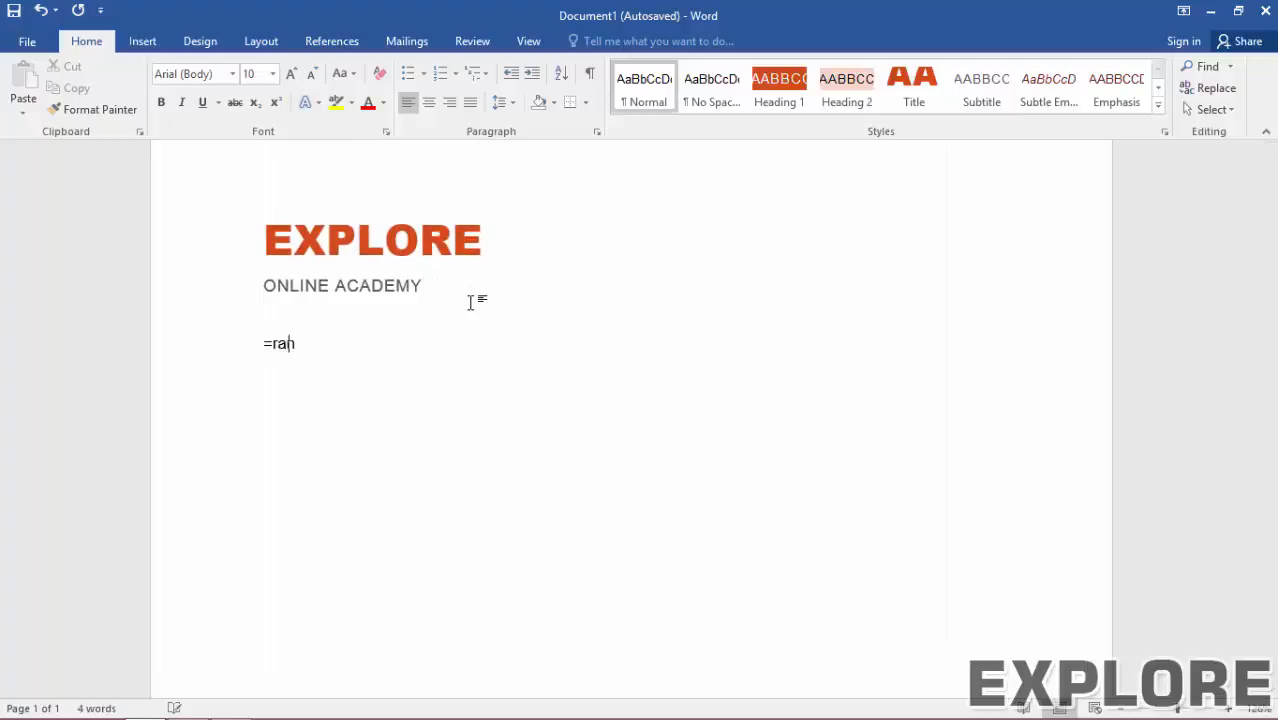
pyautogui.write('=rand')
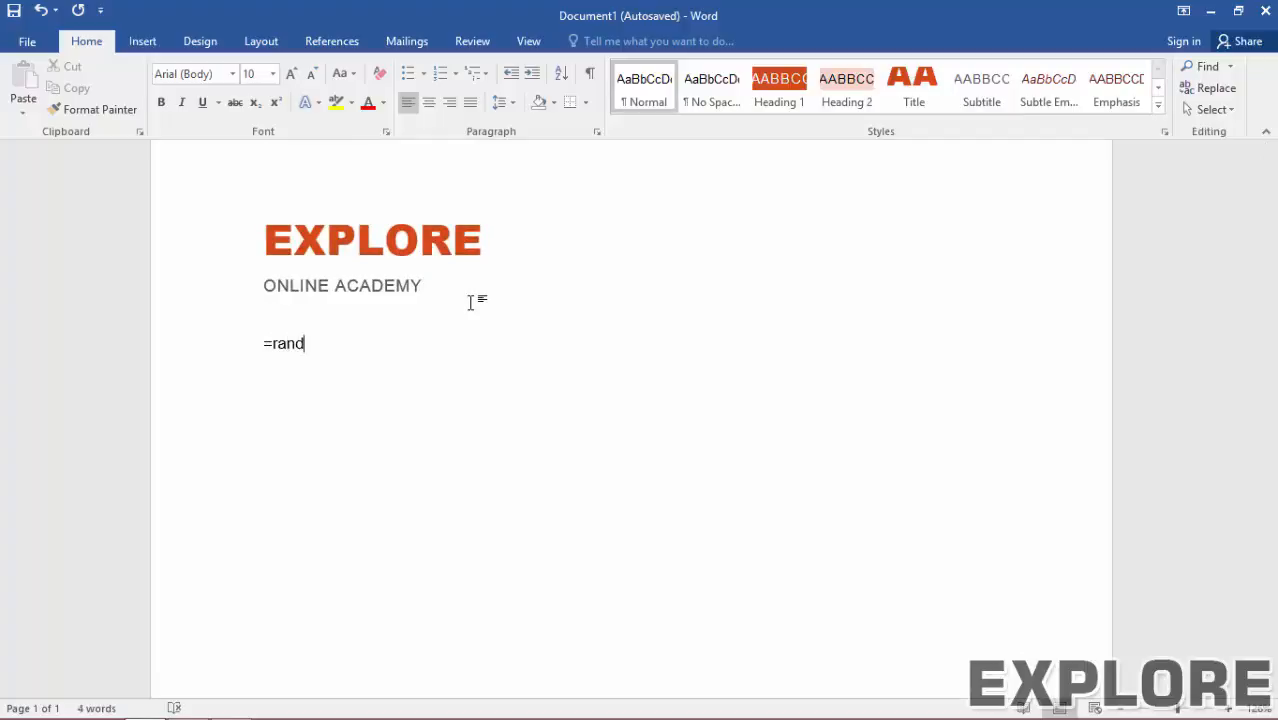
pyautogui.write('()')
pyautogui.press('Return')
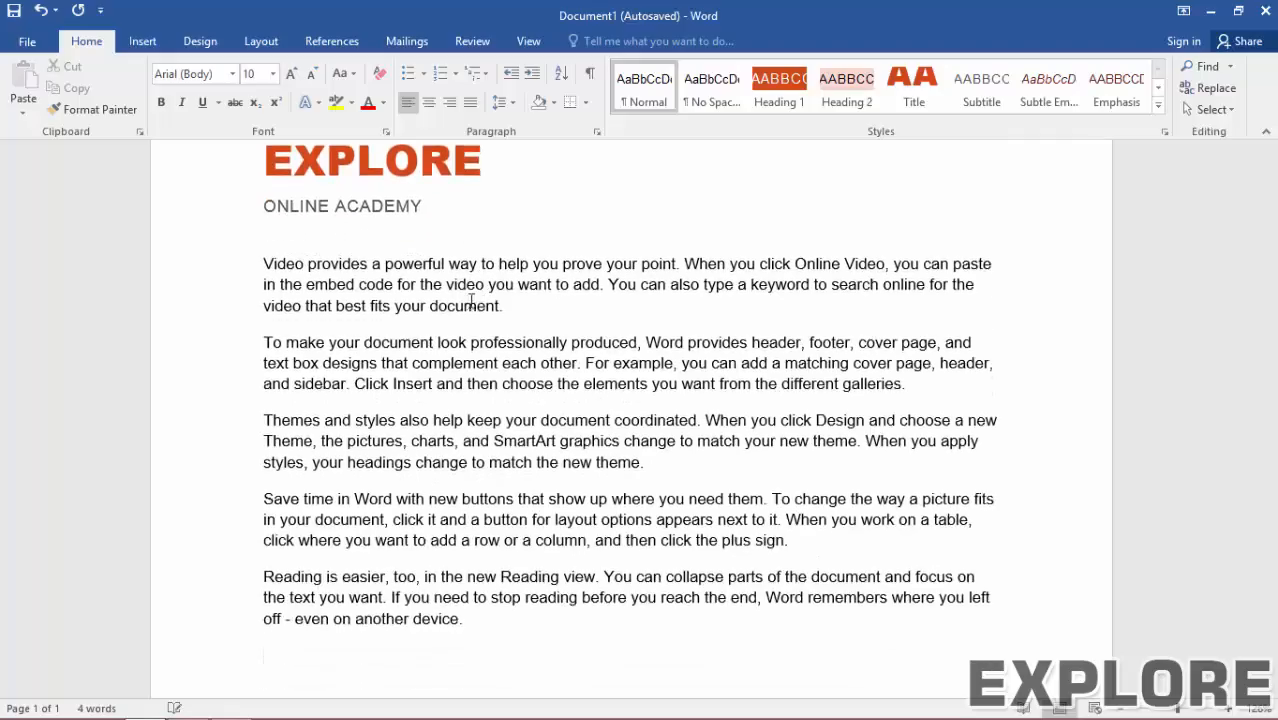
# - Add the line "MS Office" after the second sample paragraph and "Graphics" before the last one
pyautogui.click(917, 389)
pyautogui.press('Return')
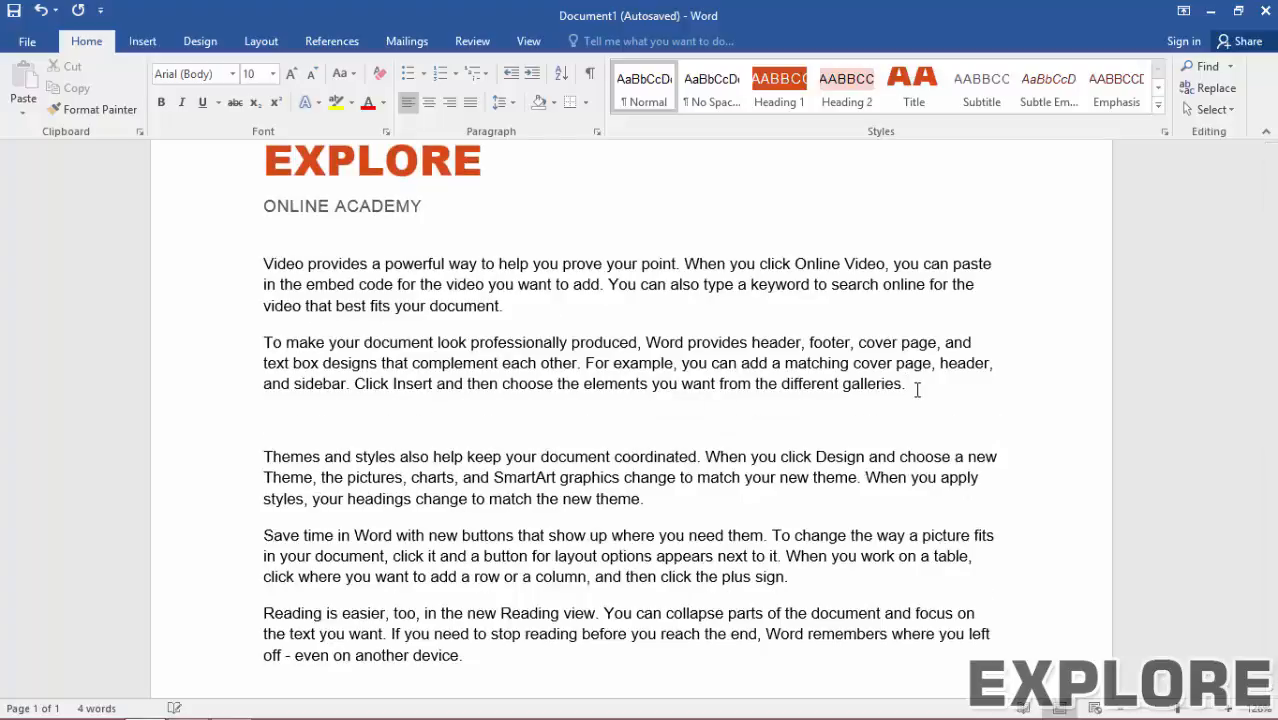
pyautogui.write('MS Office')
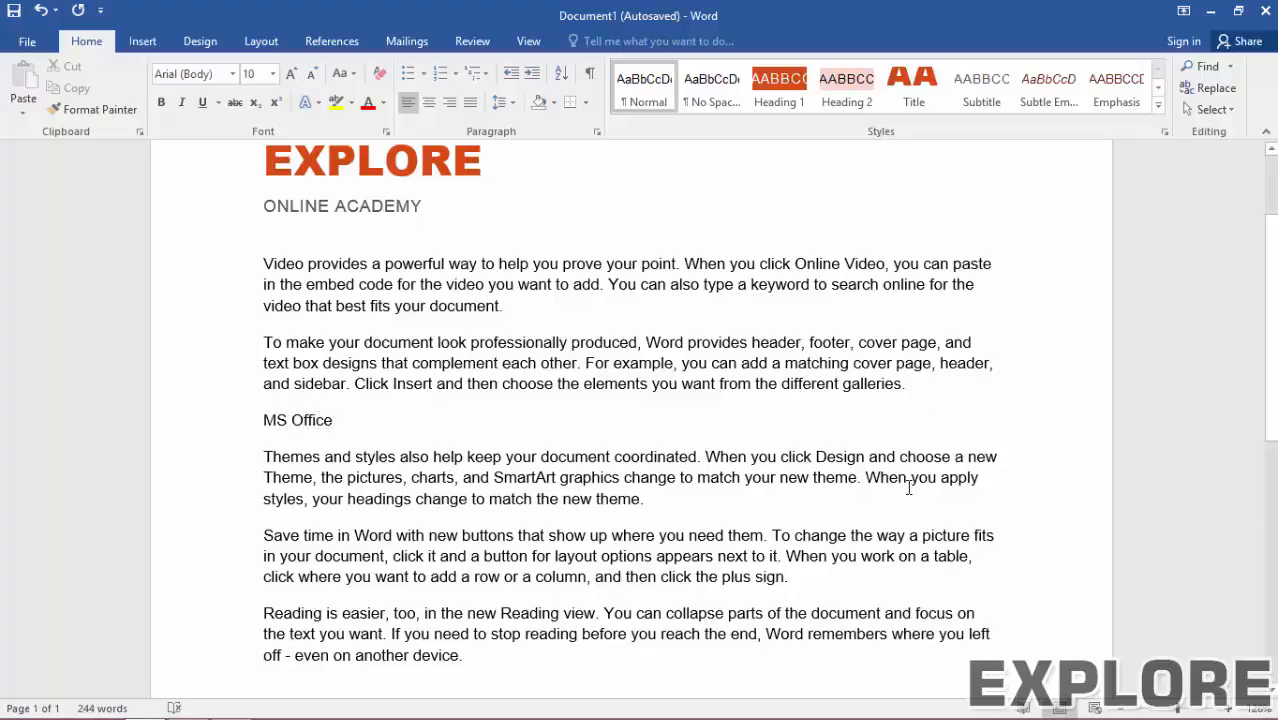
pyautogui.scroll(-1, 767, 541)
pyautogui.press('Return')
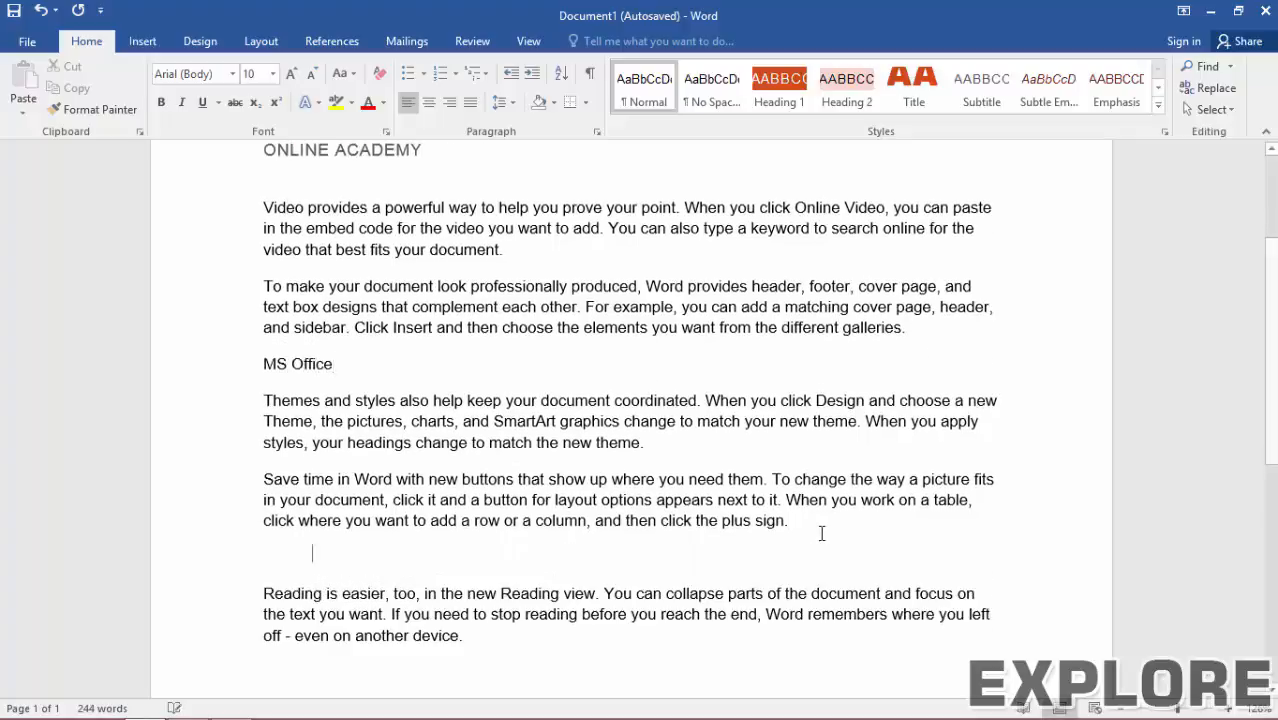
pyautogui.write('Graphics')
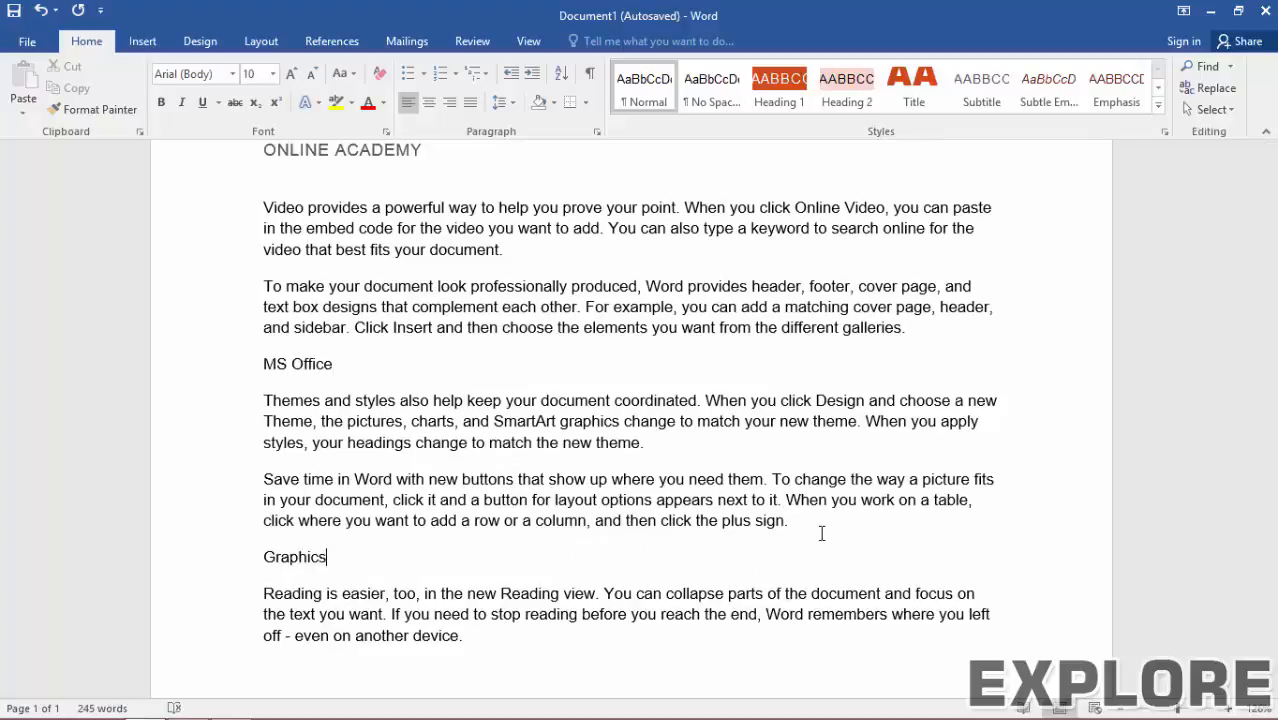
# - Apply the Heading 1 style to the "MS Office" and "Graphics" lines
pyautogui.click(371, 364)
pyautogui.click(779, 92)
pyautogui.click(435, 560)
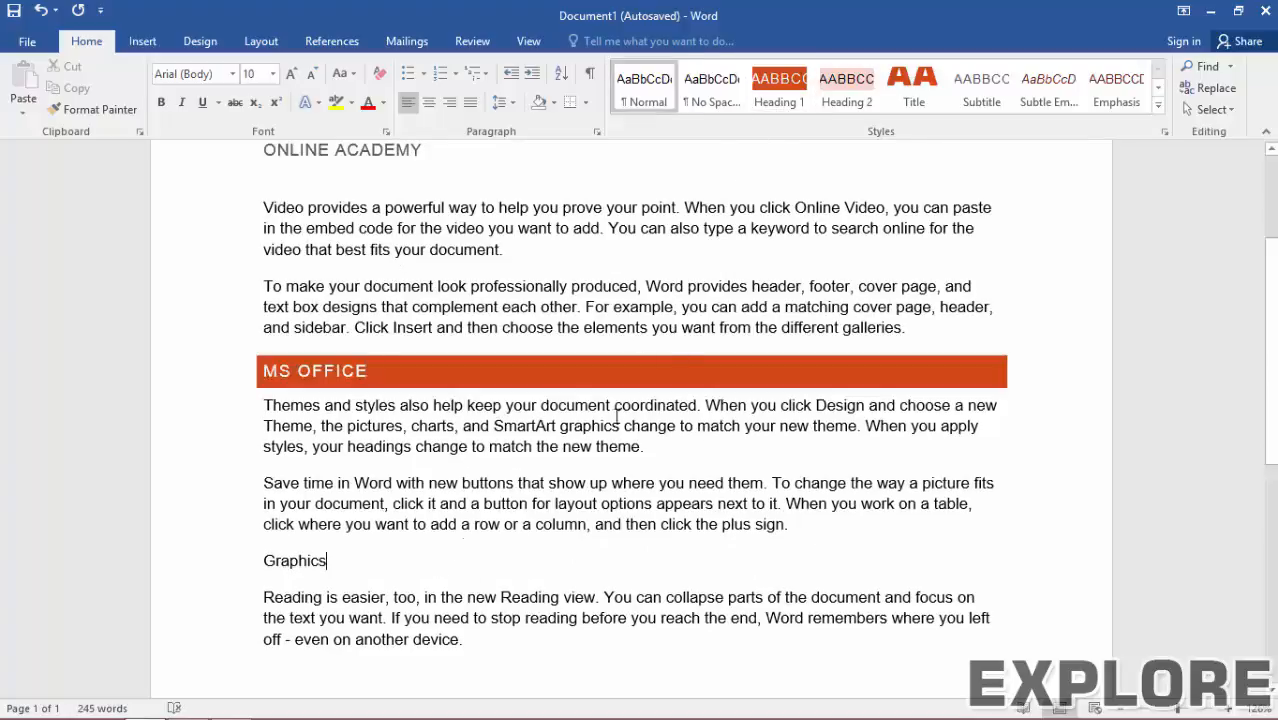
pyautogui.click(779, 92)
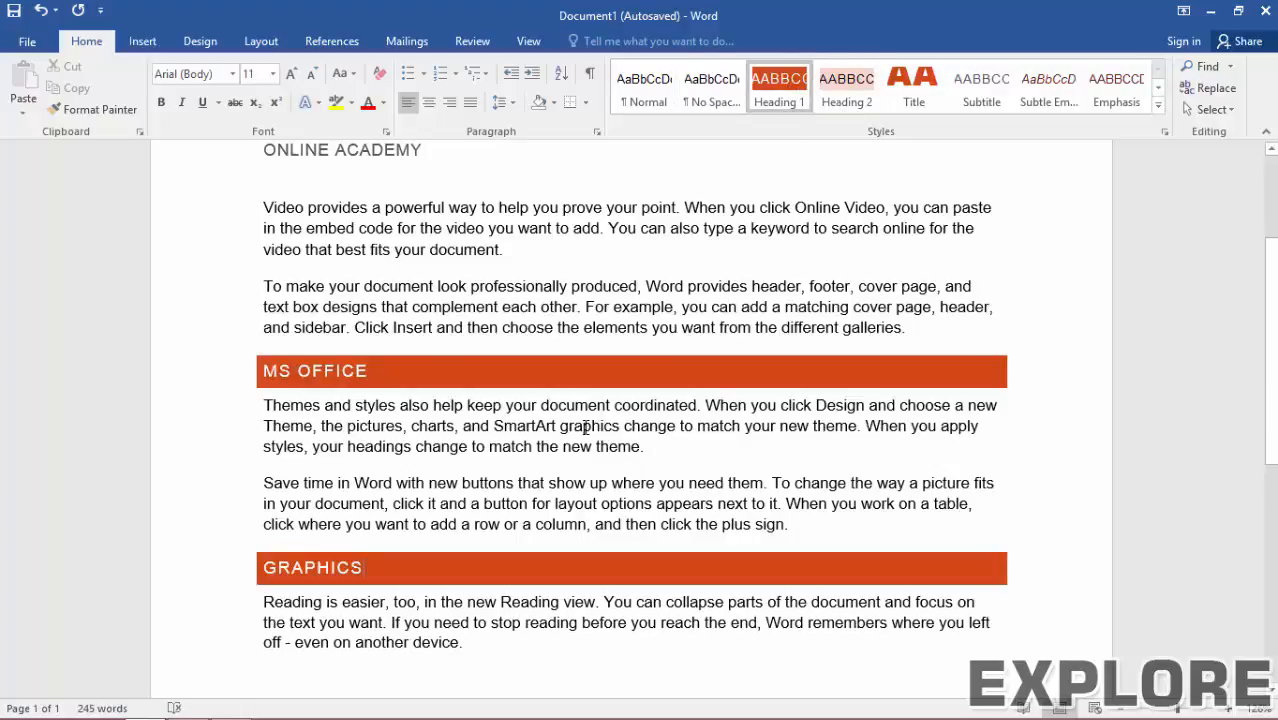
pyautogui.scroll(1, 566, 427)
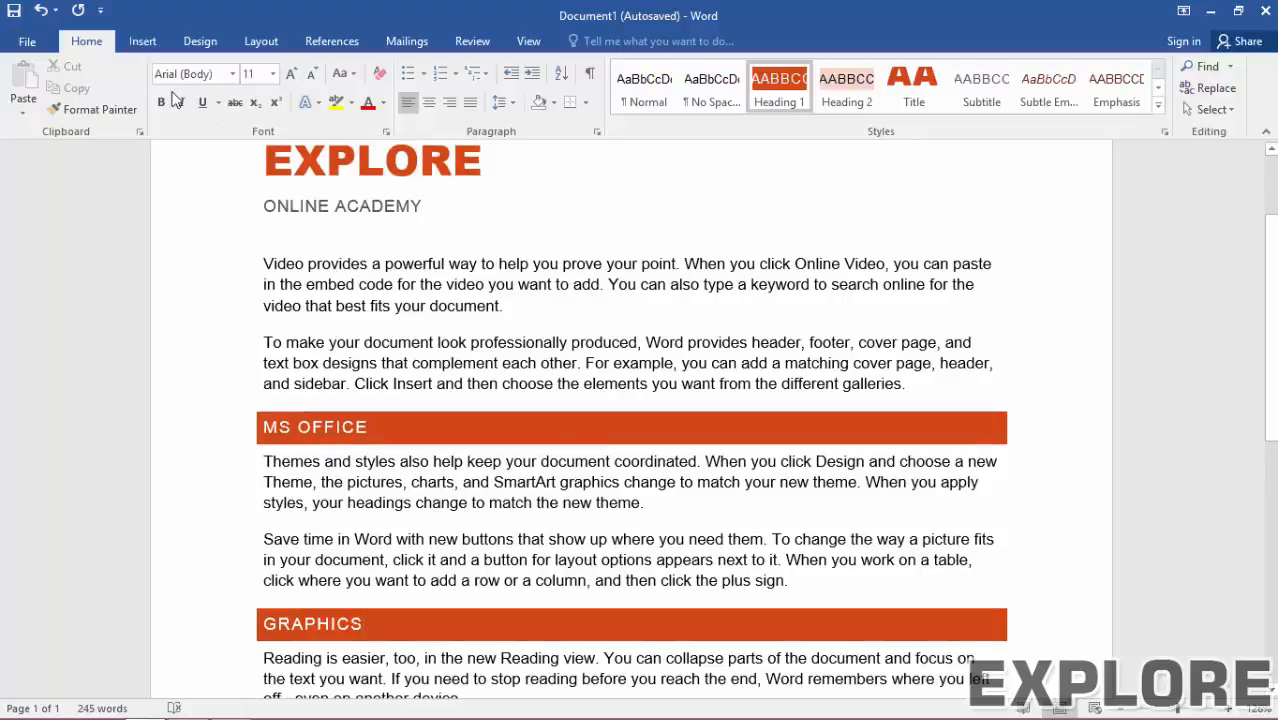
pyautogui.click(200, 41)
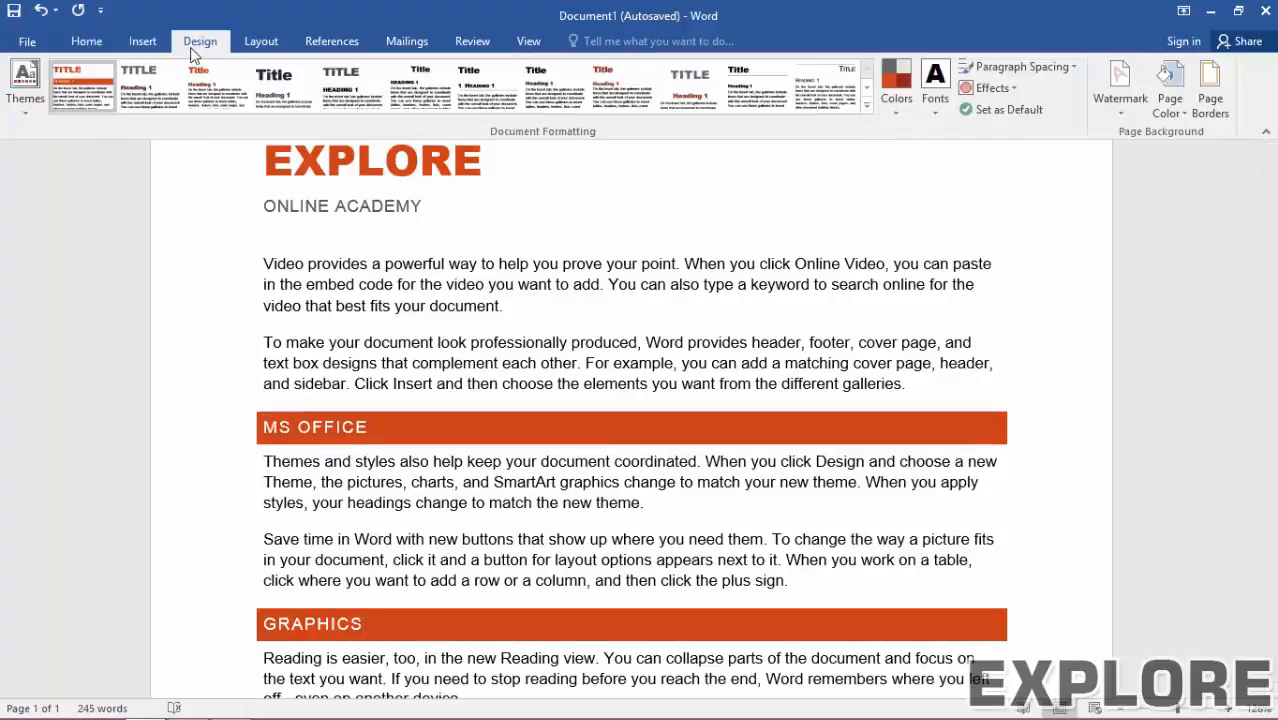
pyautogui.click(24, 104)
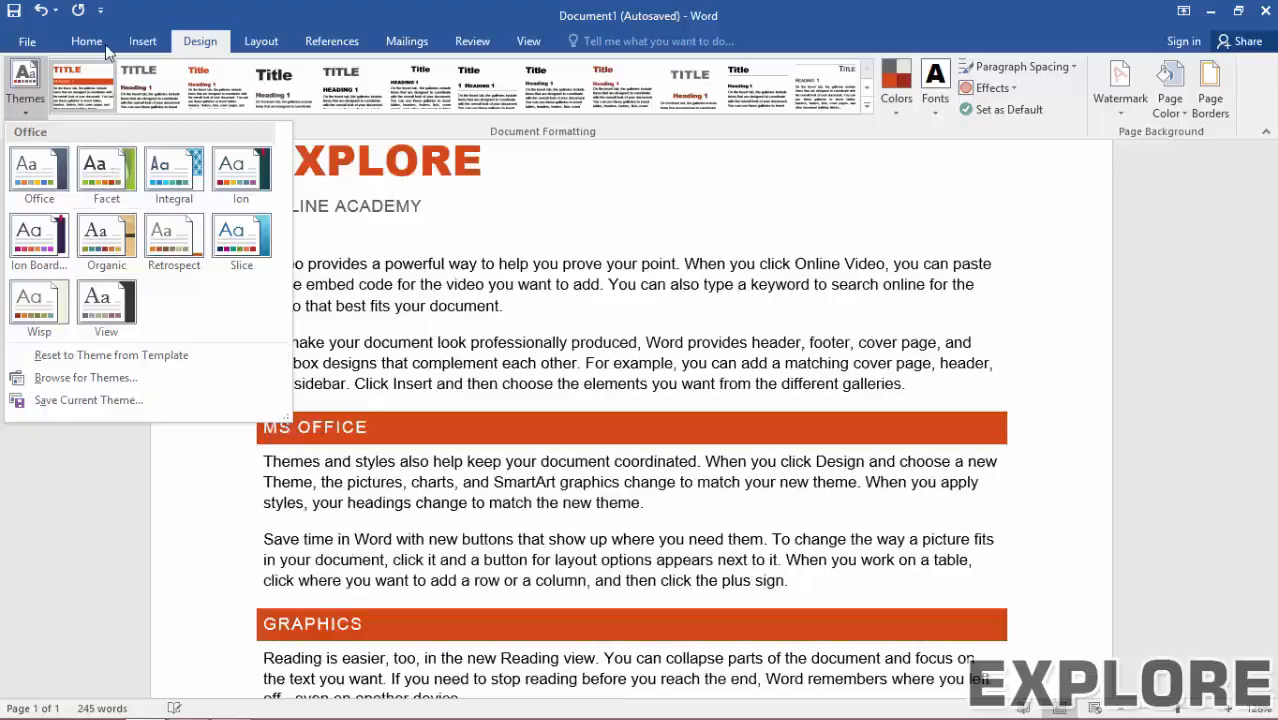
pyautogui.click(146, 47)
# - Draw a five-pointed star about 3.2 inches wide and 2.75 inches high over the body text beside the MS Office heading
pyautogui.click(147, 42)
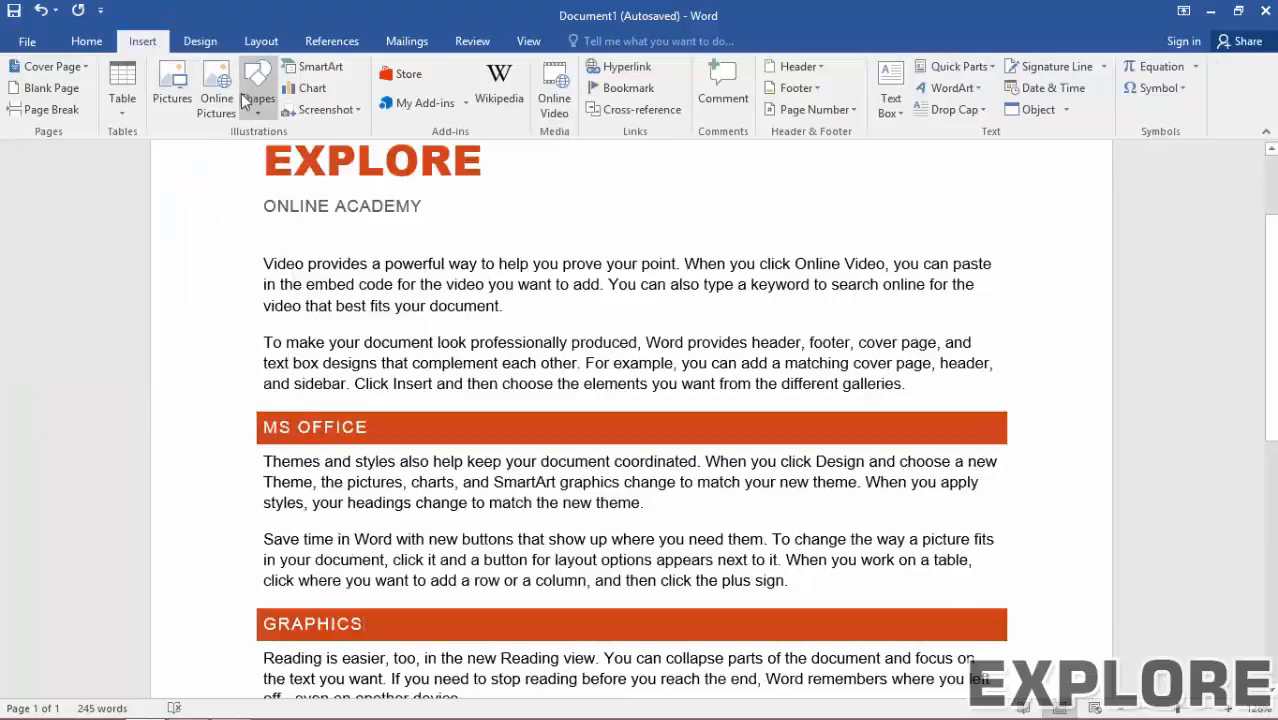
pyautogui.click(251, 93)
pyautogui.click(340, 158)
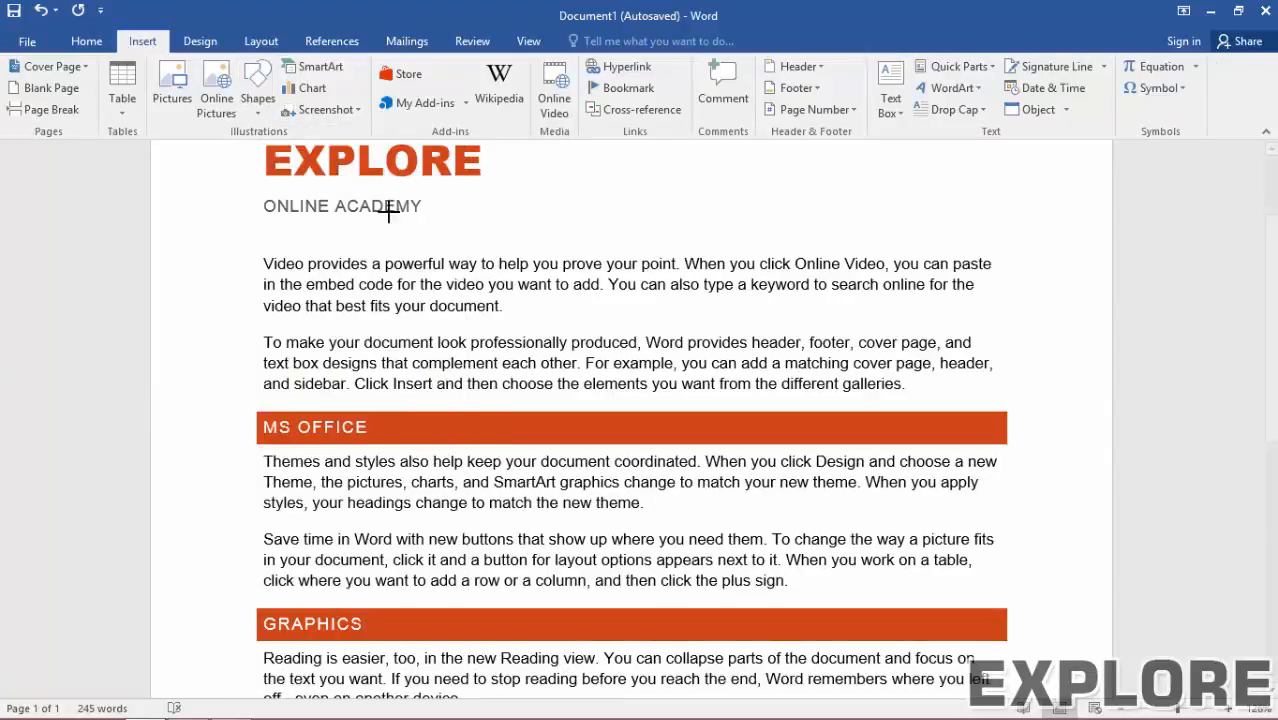
pyautogui.moveTo(624, 204)
pyautogui.mouseDown()
pyautogui.moveTo(976, 580)
pyautogui.moveTo(988, 517)
pyautogui.mouseUp()
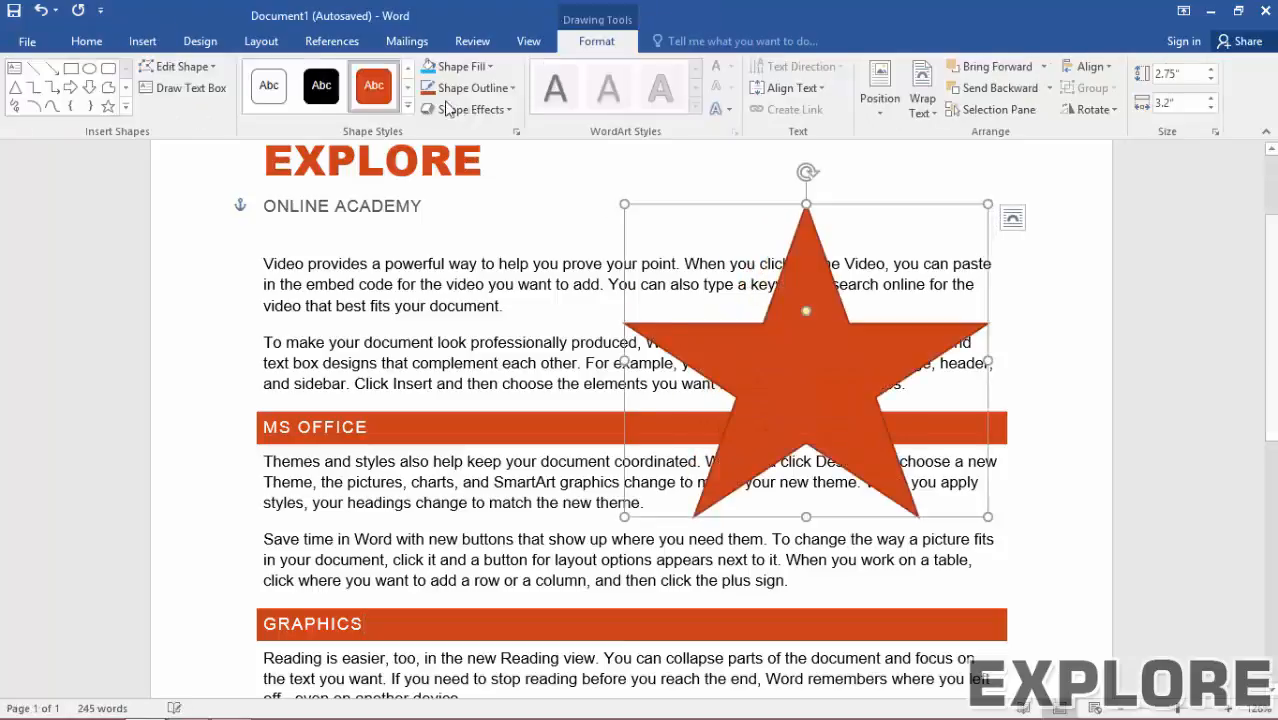
# - Apply the orange-red gradient theme style with a shadow to the star, and deselect it
pyautogui.click(408, 109)
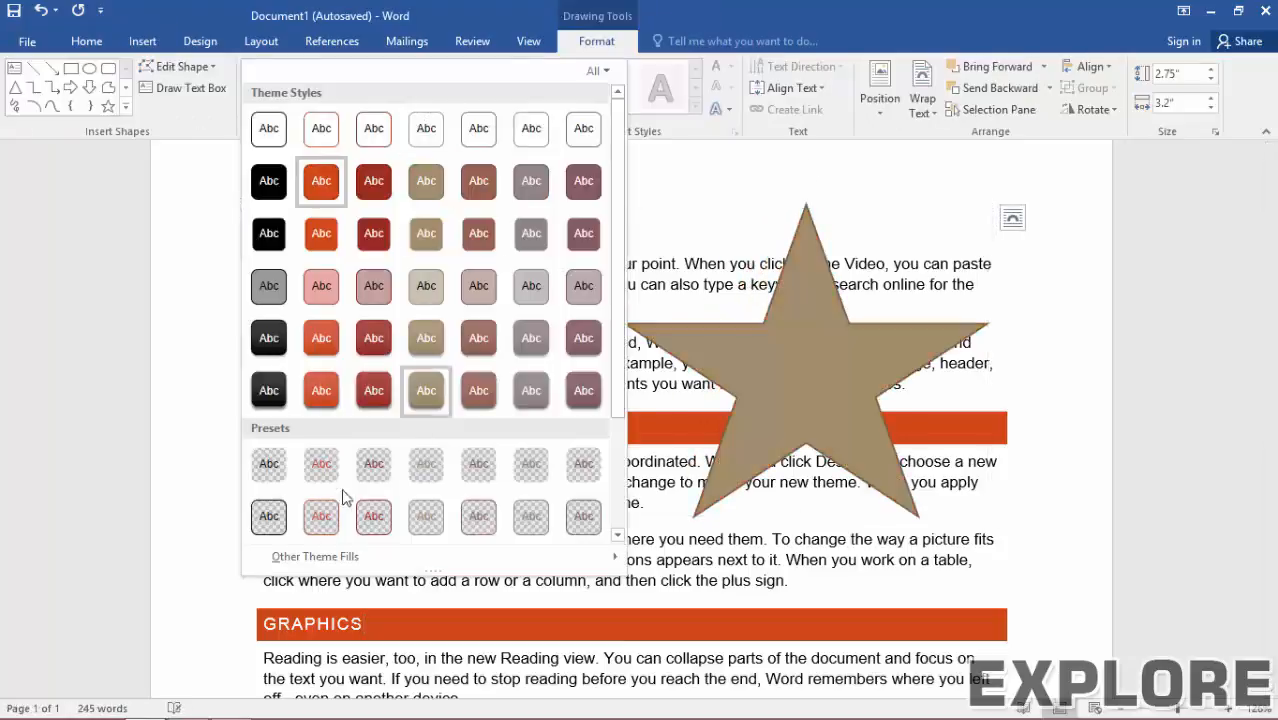
pyautogui.click(322, 396)
pyautogui.click(241, 205)
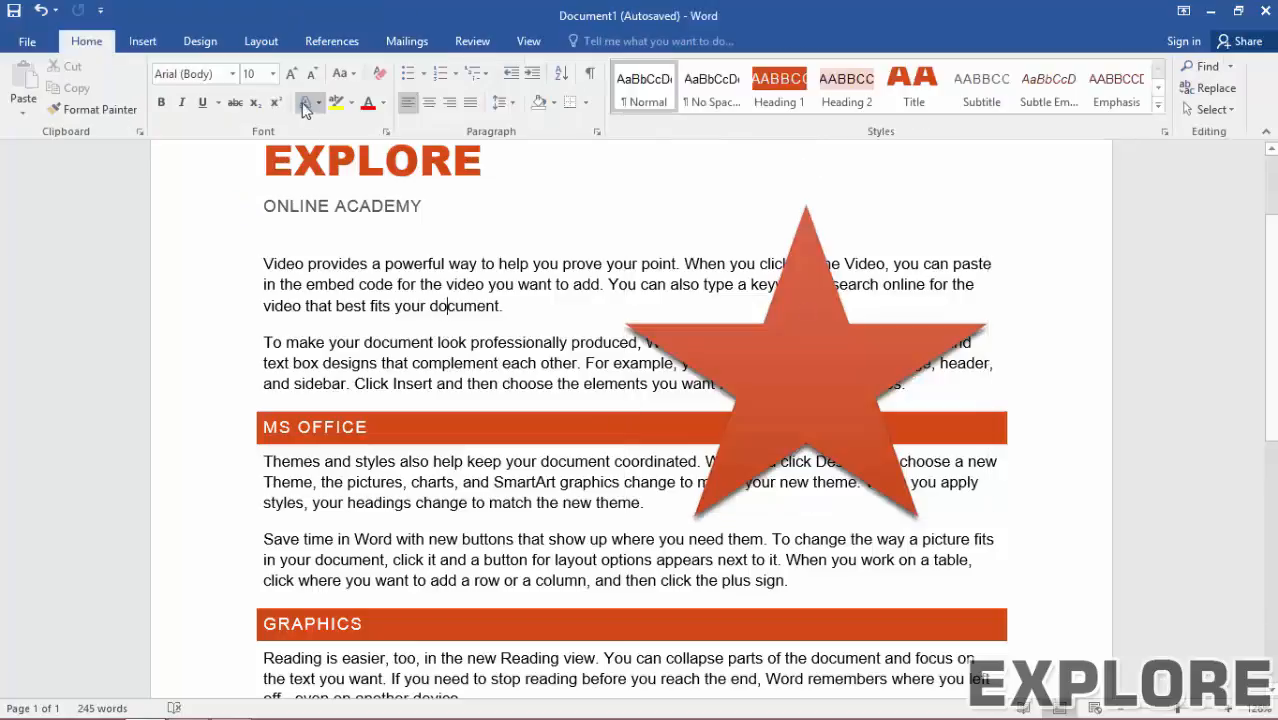
# - Apply the Integral theme to the document
pyautogui.click(204, 46)
pyautogui.click(25, 100)
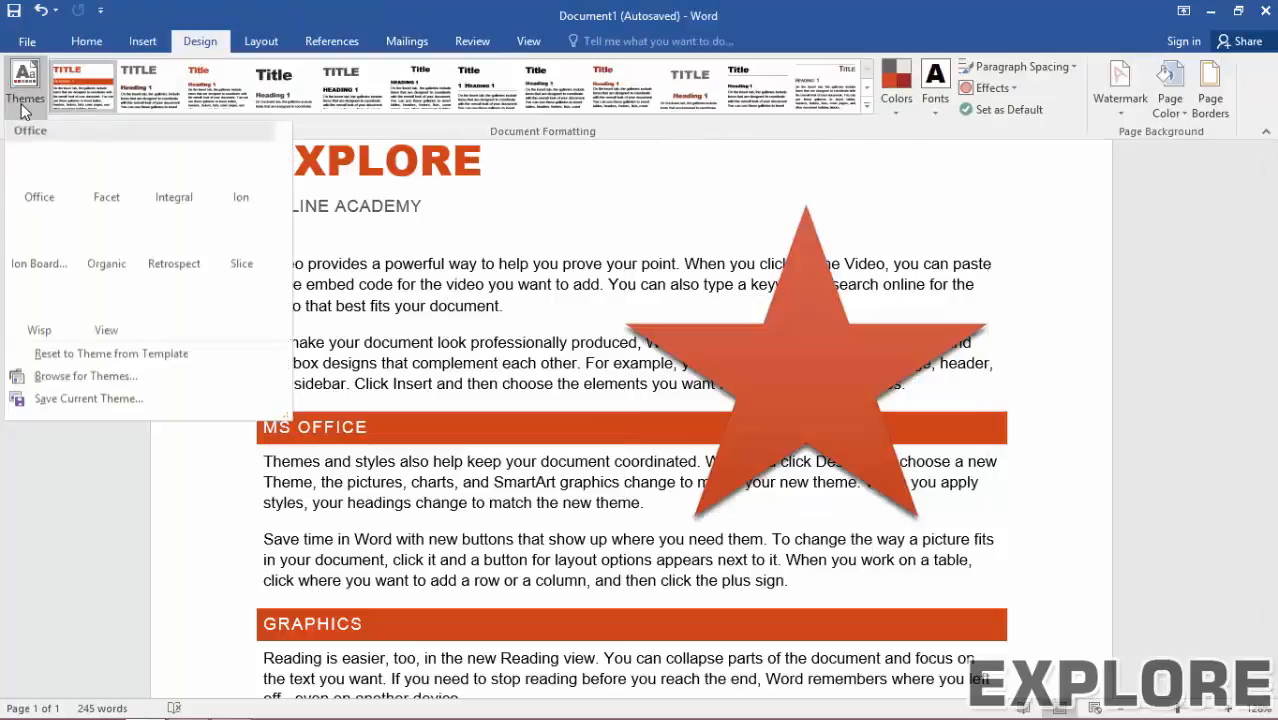
pyautogui.click(174, 172)
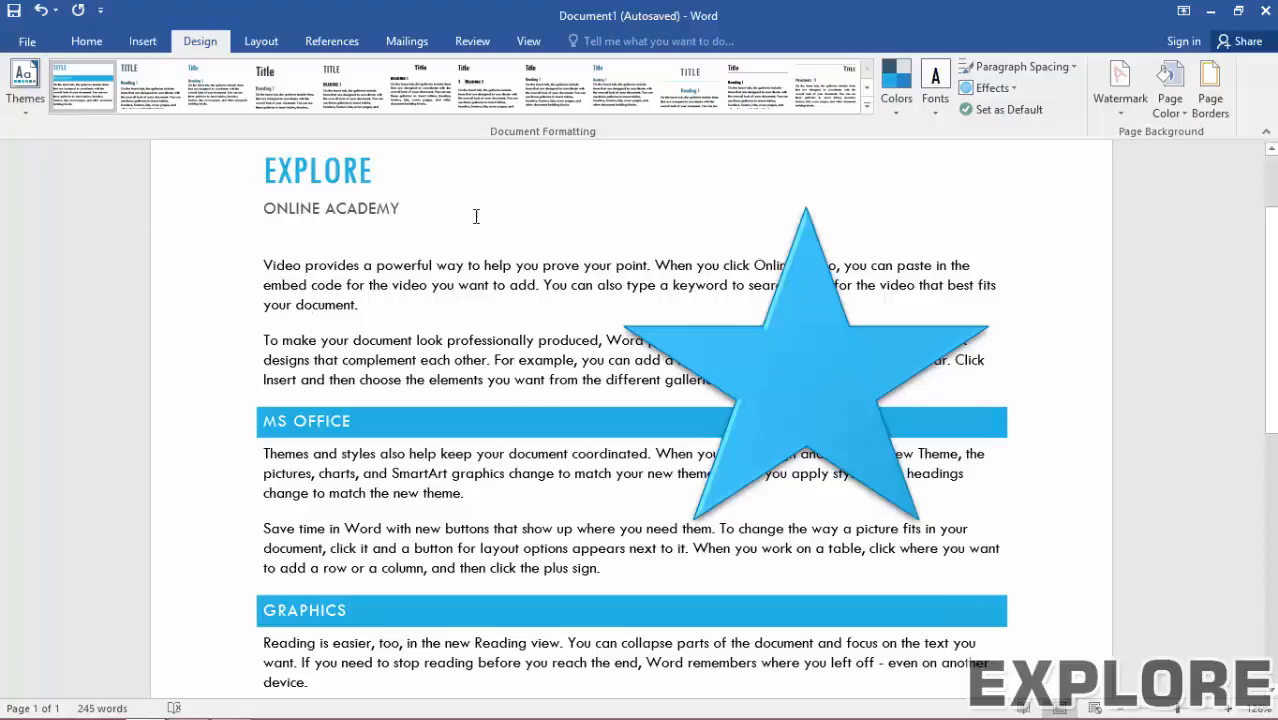
# - Try the style set with bold italic headings and indented body text, and reapply the Shaded style set
pyautogui.click(867, 104)
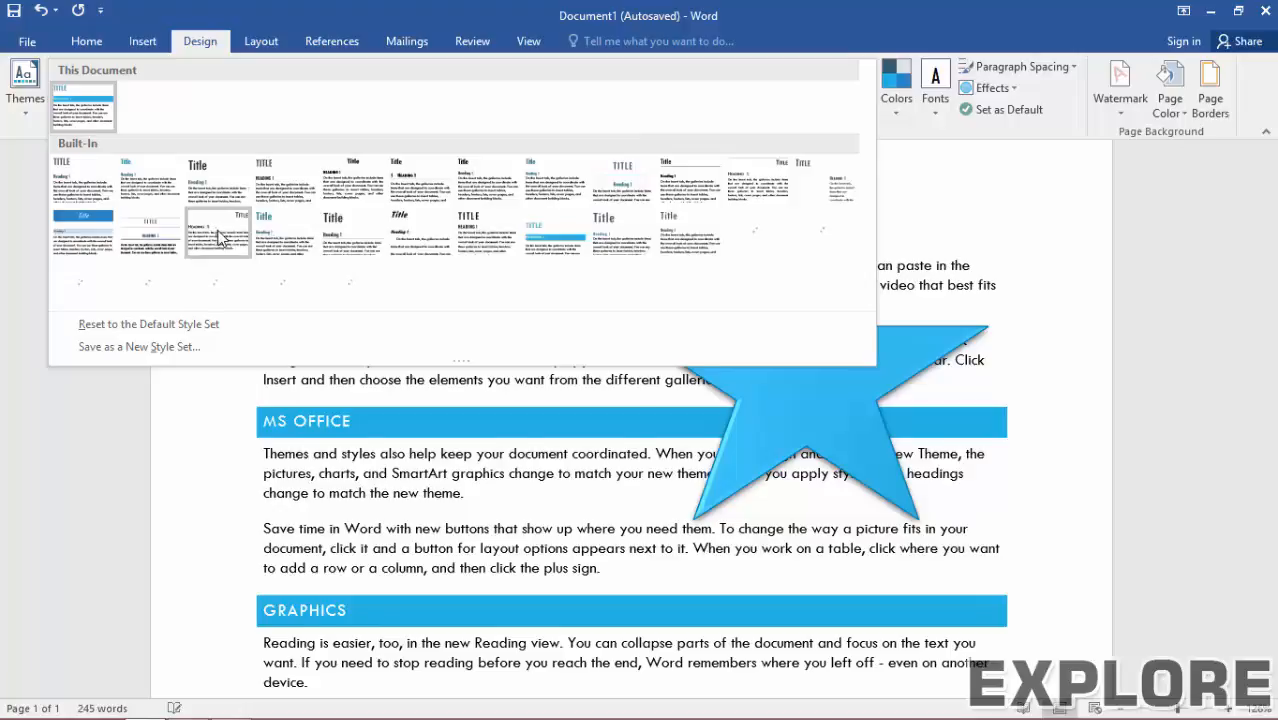
pyautogui.click(396, 234)
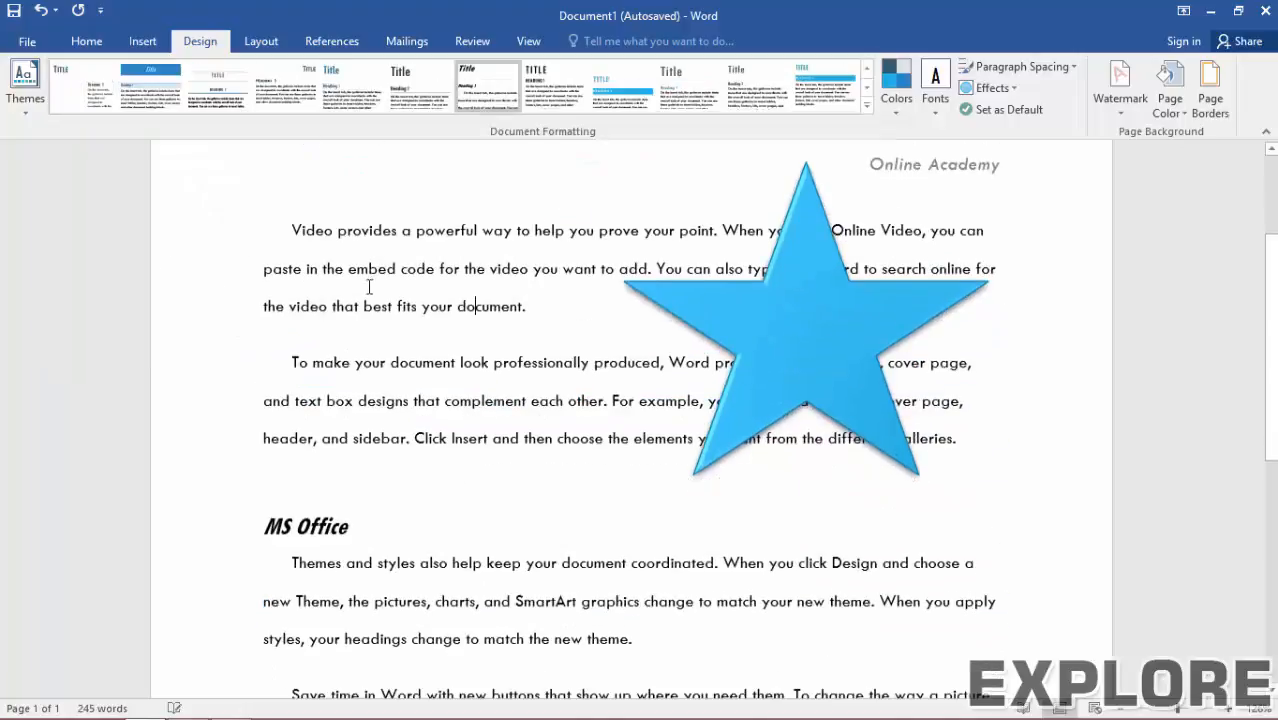
pyautogui.scroll(1, 352, 300)
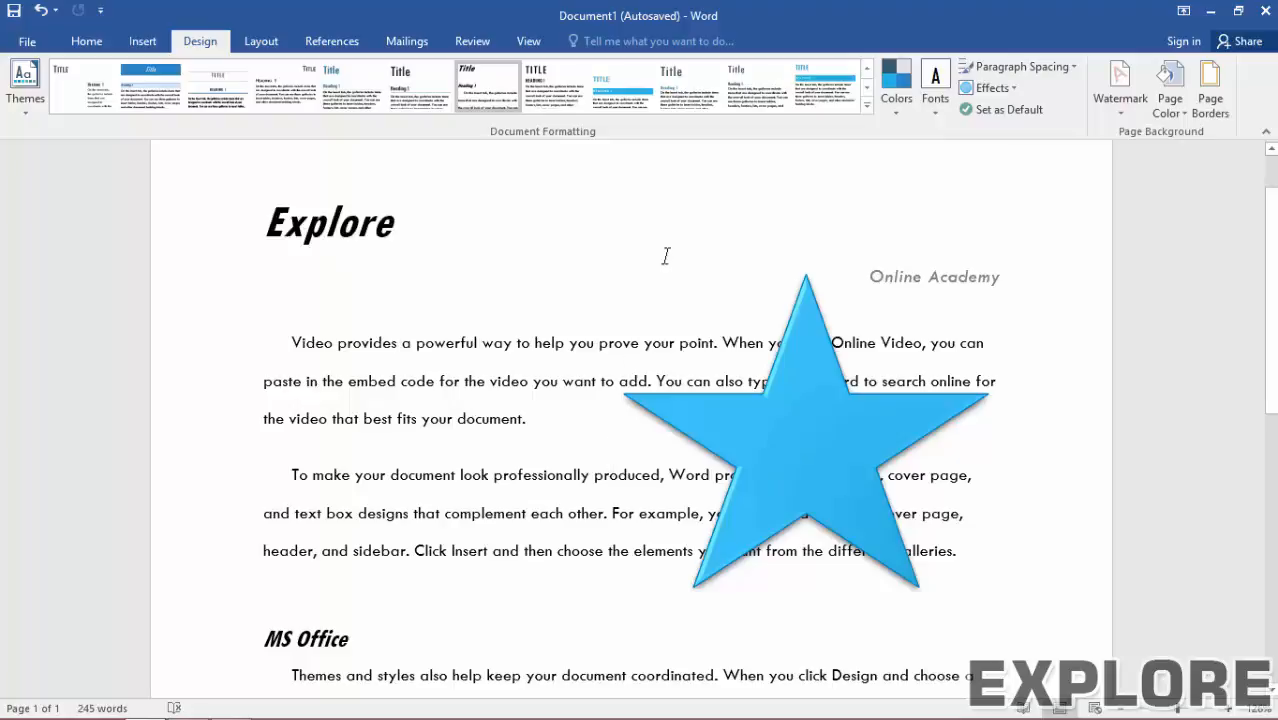
pyautogui.click(813, 95)
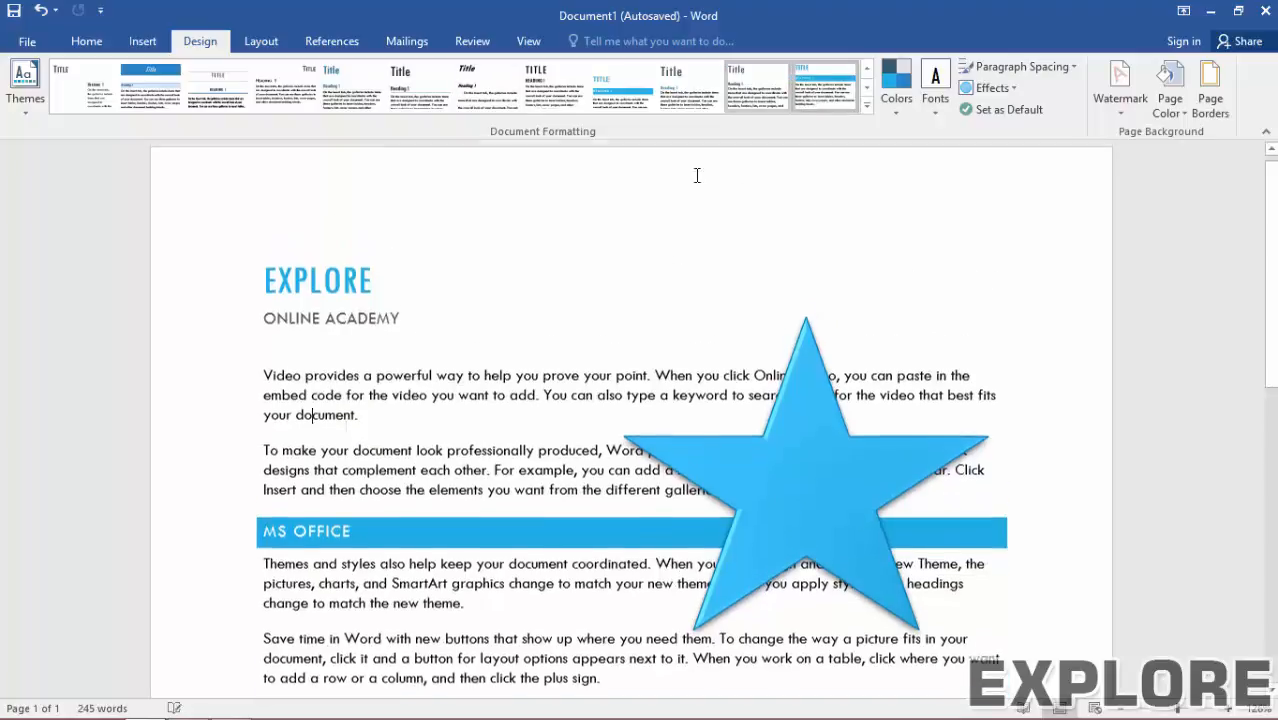
# - Set the document's theme colors to Red Violet and its theme fonts to Century Gothic-Palatino Linotype
pyautogui.click(896, 88)
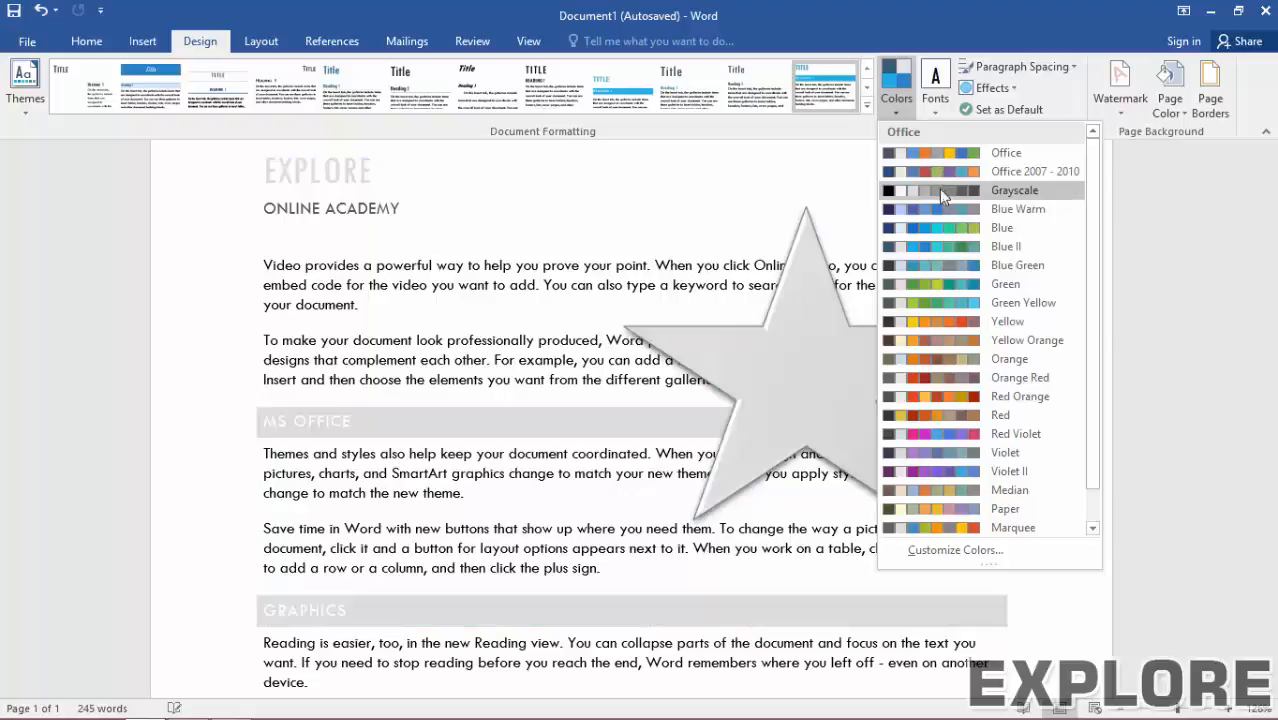
pyautogui.click(942, 434)
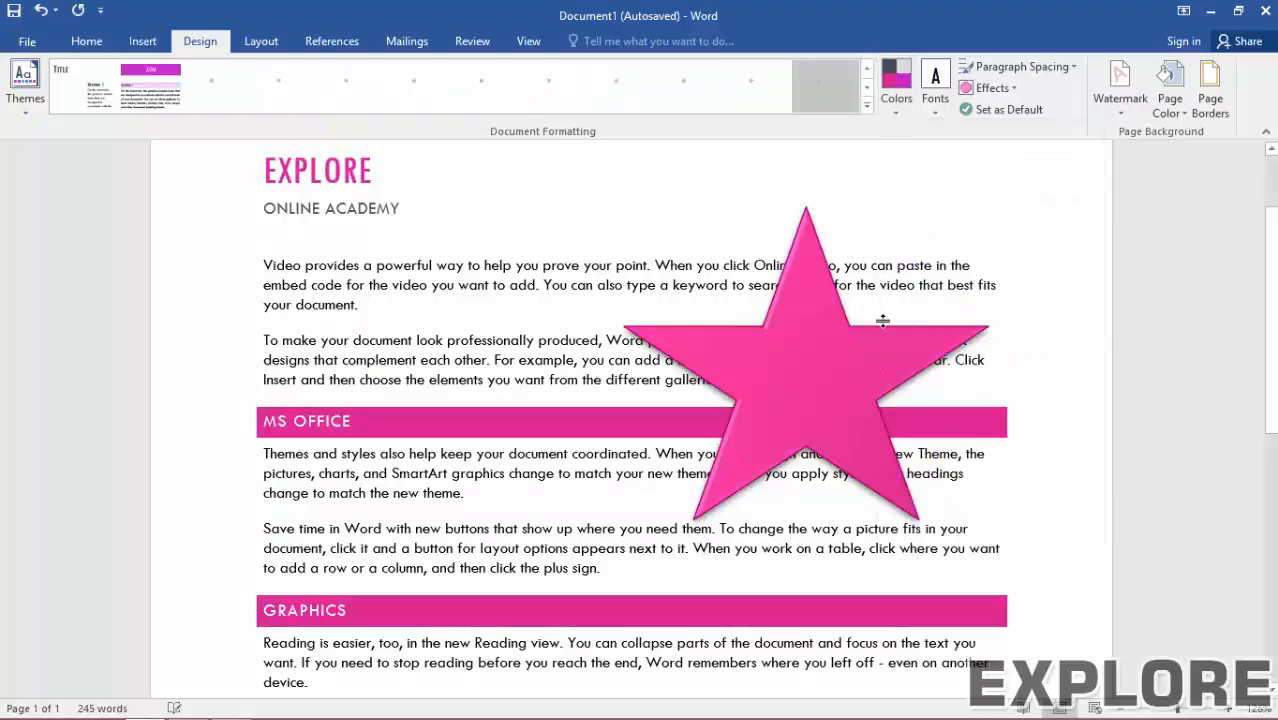
pyautogui.click(934, 112)
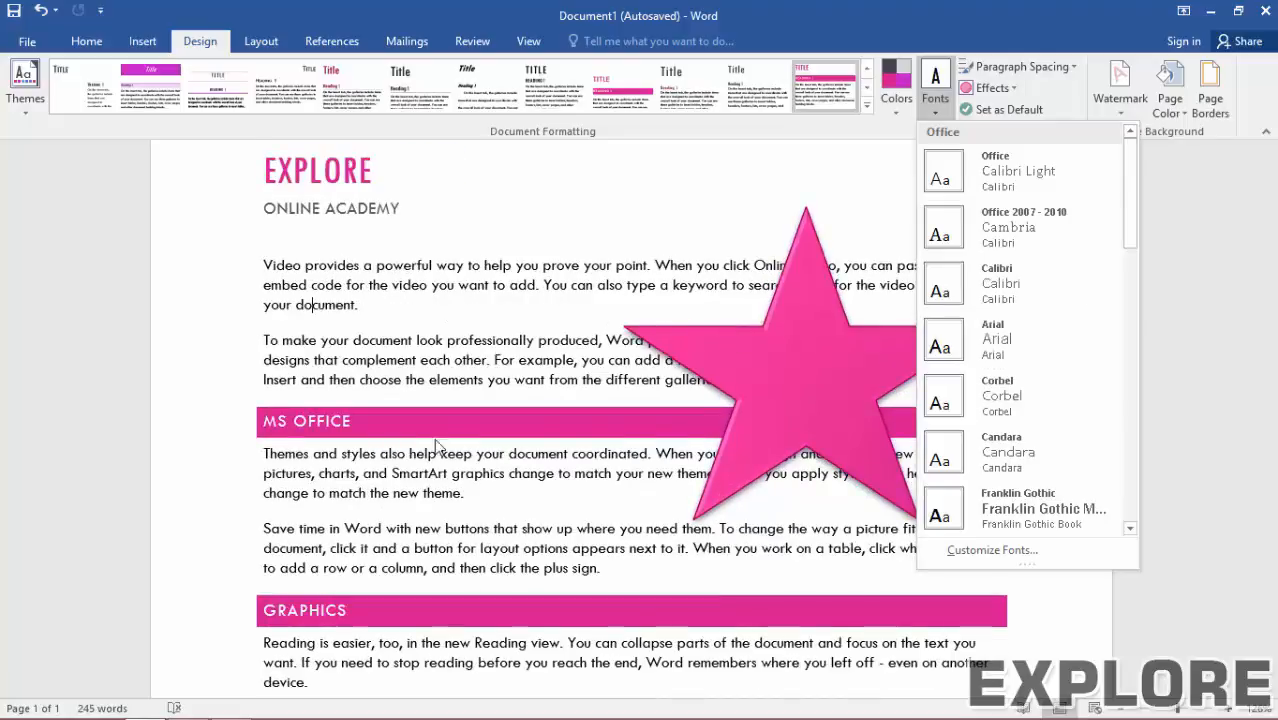
pyautogui.scroll(-3, 1035, 440)
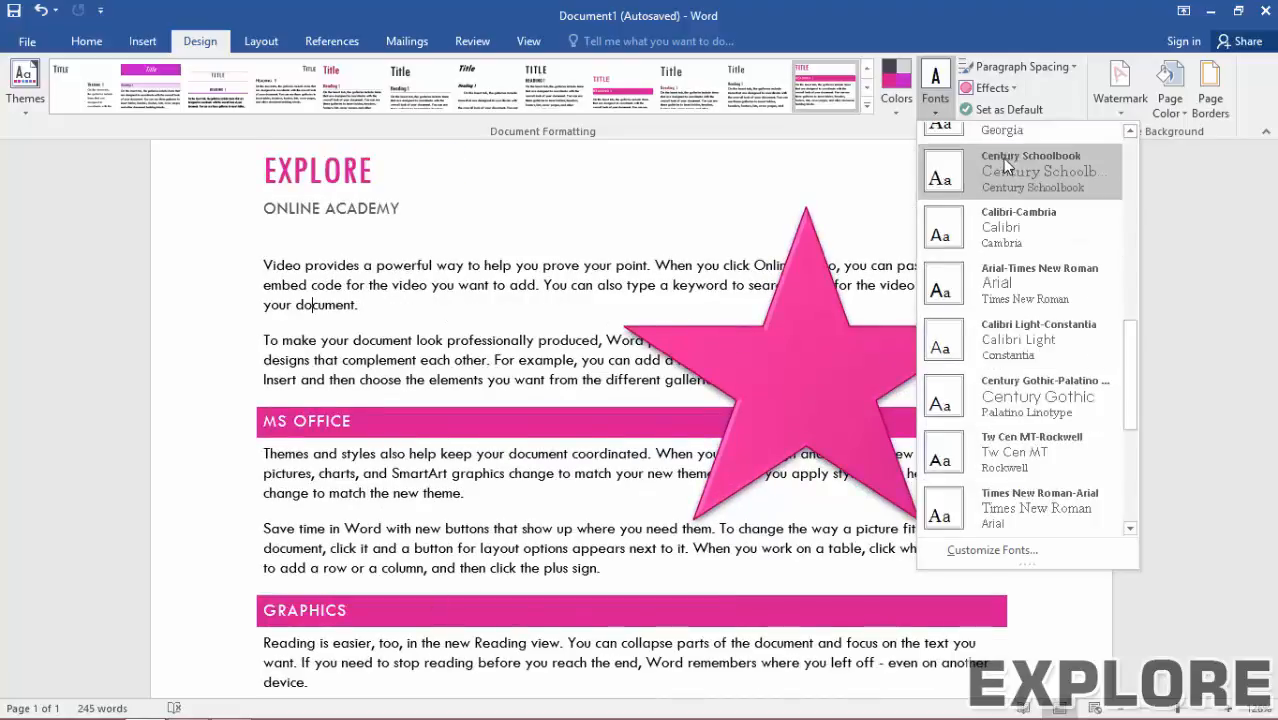
pyautogui.click(1029, 386)
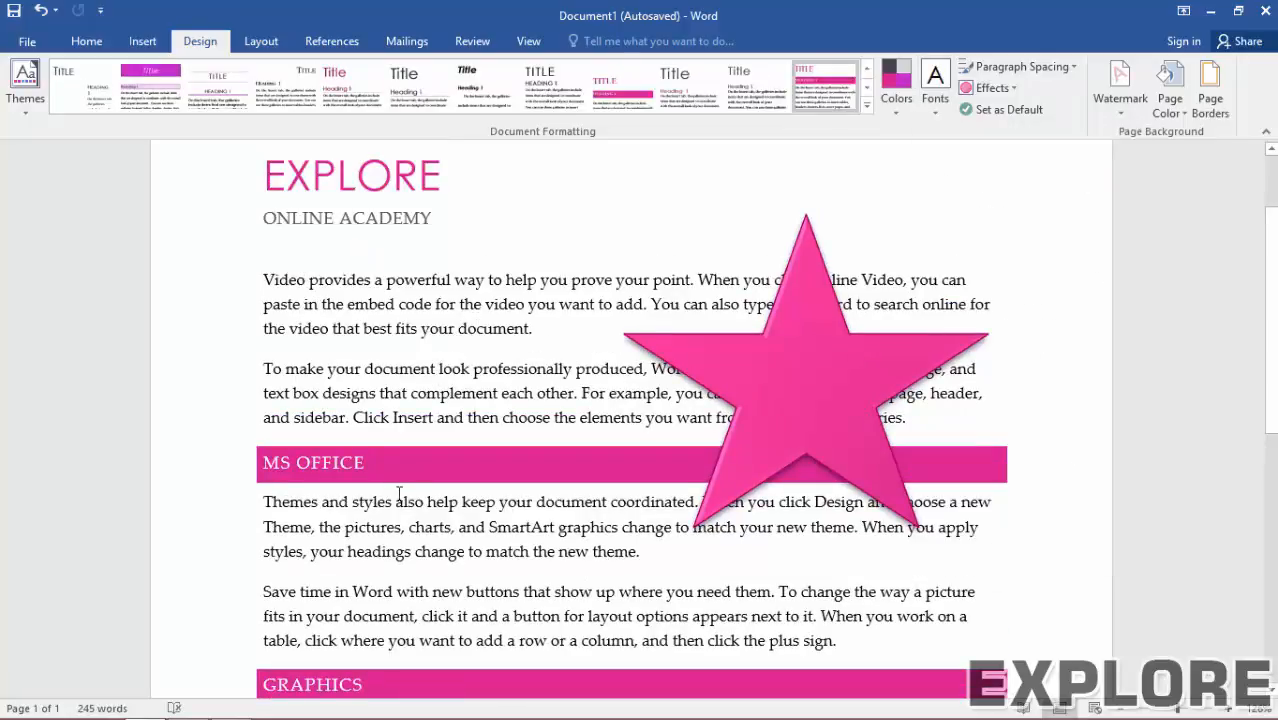
# - Set the document's paragraph spacing to No Paragraph Space, and preview other spacing options such as Double without applying them
pyautogui.scroll(-2, 400, 492)
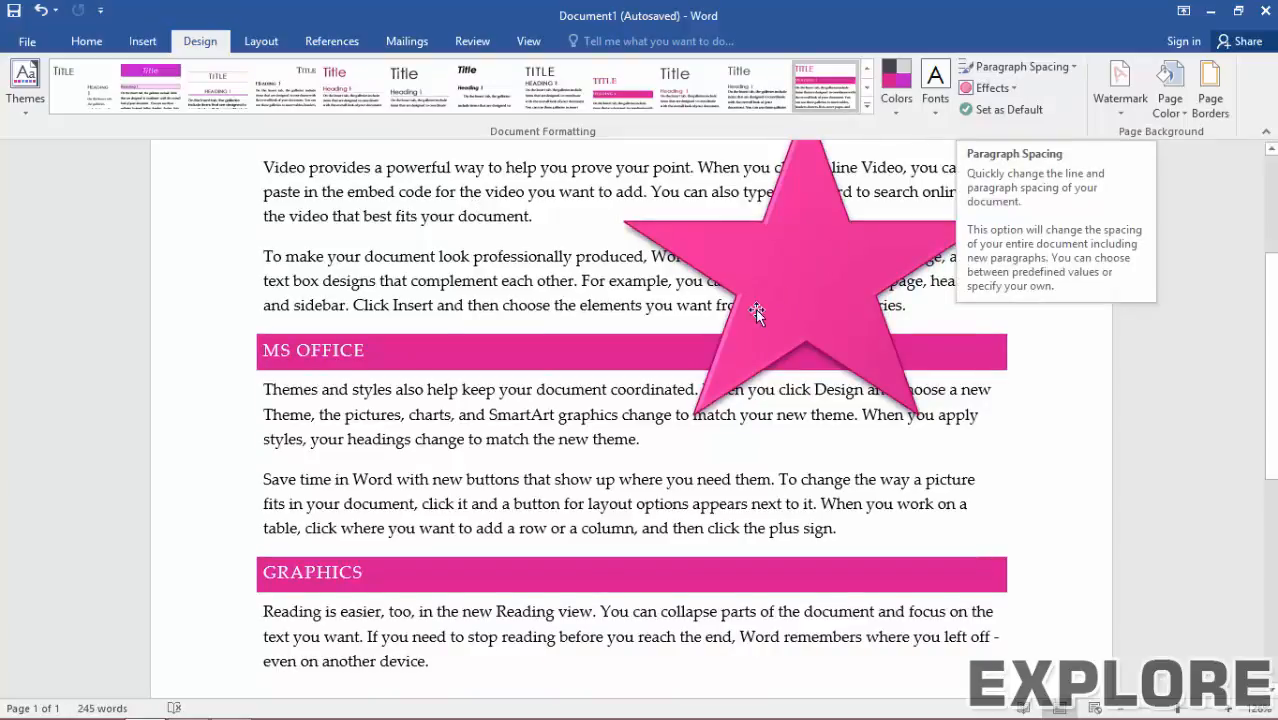
pyautogui.scroll(-3, 755, 309)
pyautogui.click(1017, 68)
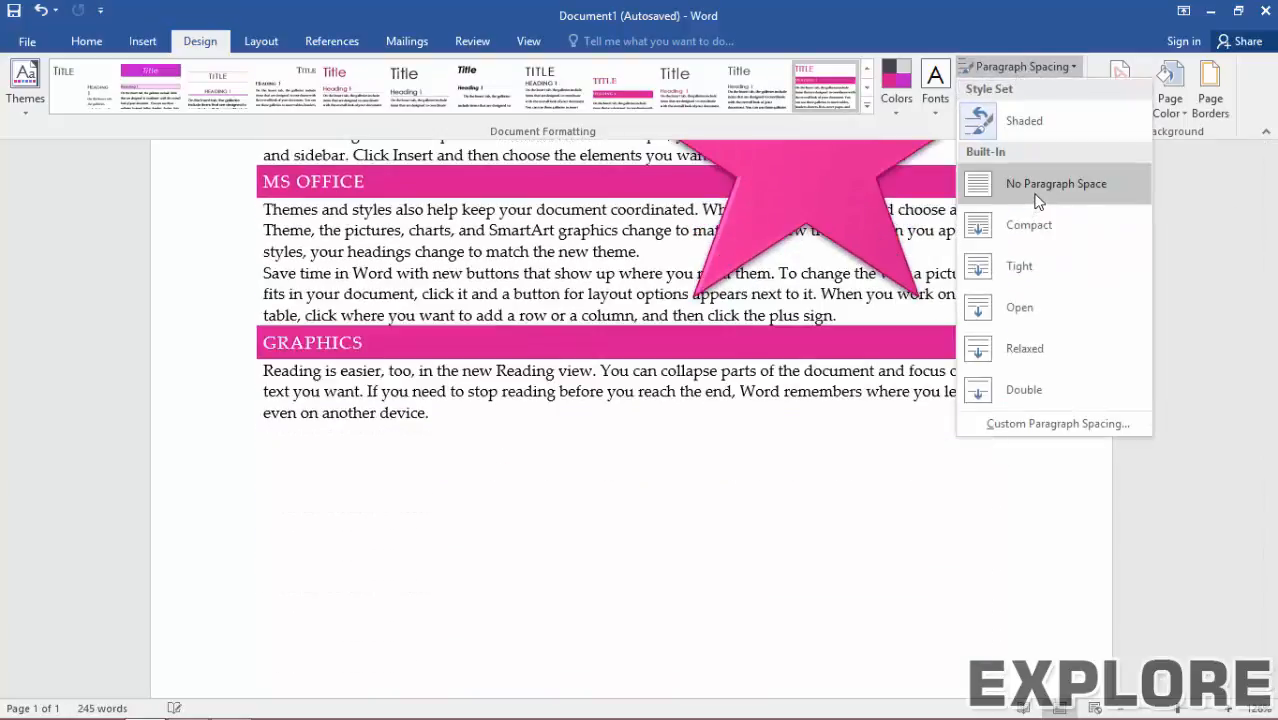
pyautogui.click(1037, 197)
pyautogui.scroll(5, 360, 280)
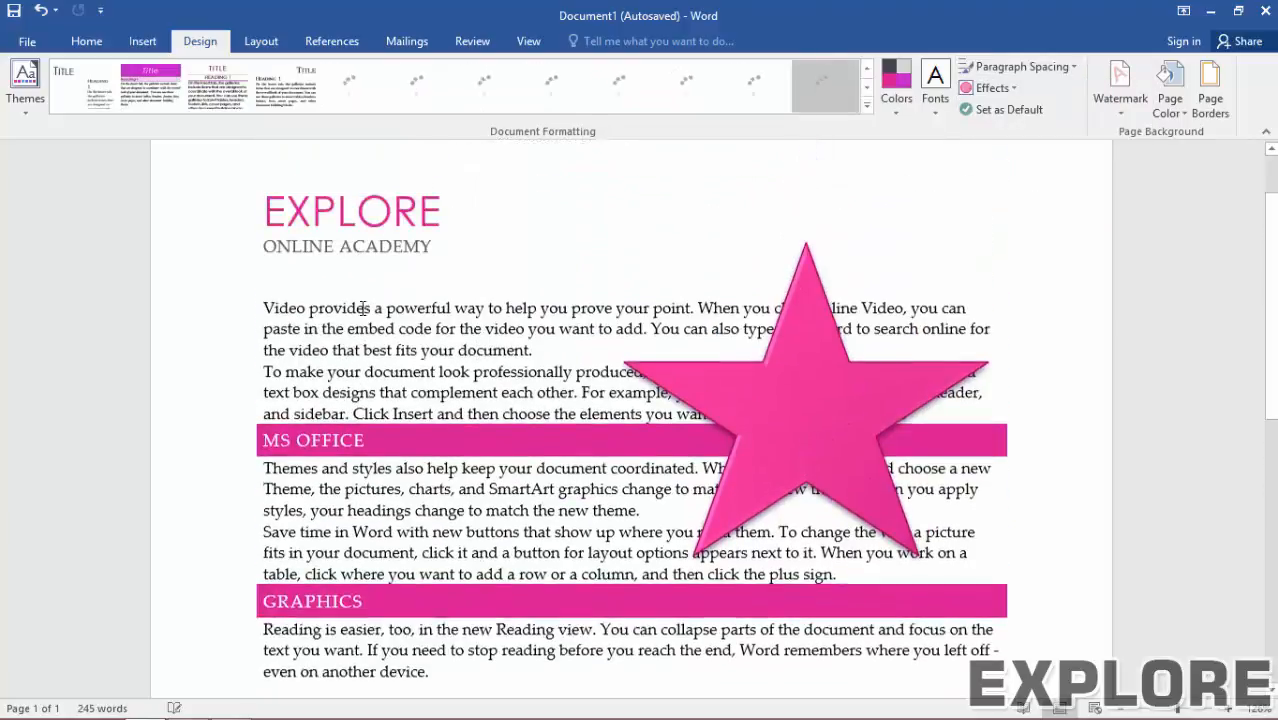
pyautogui.scroll(-1, 357, 288)
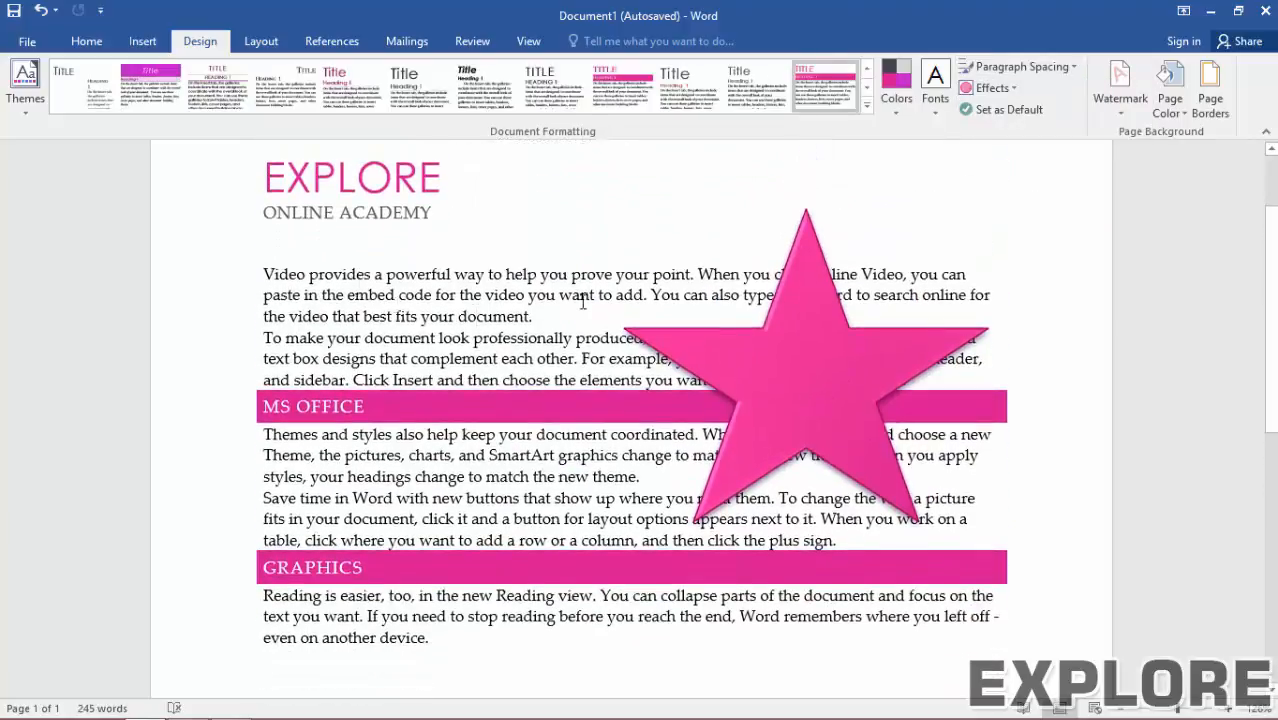
pyautogui.click(1013, 68)
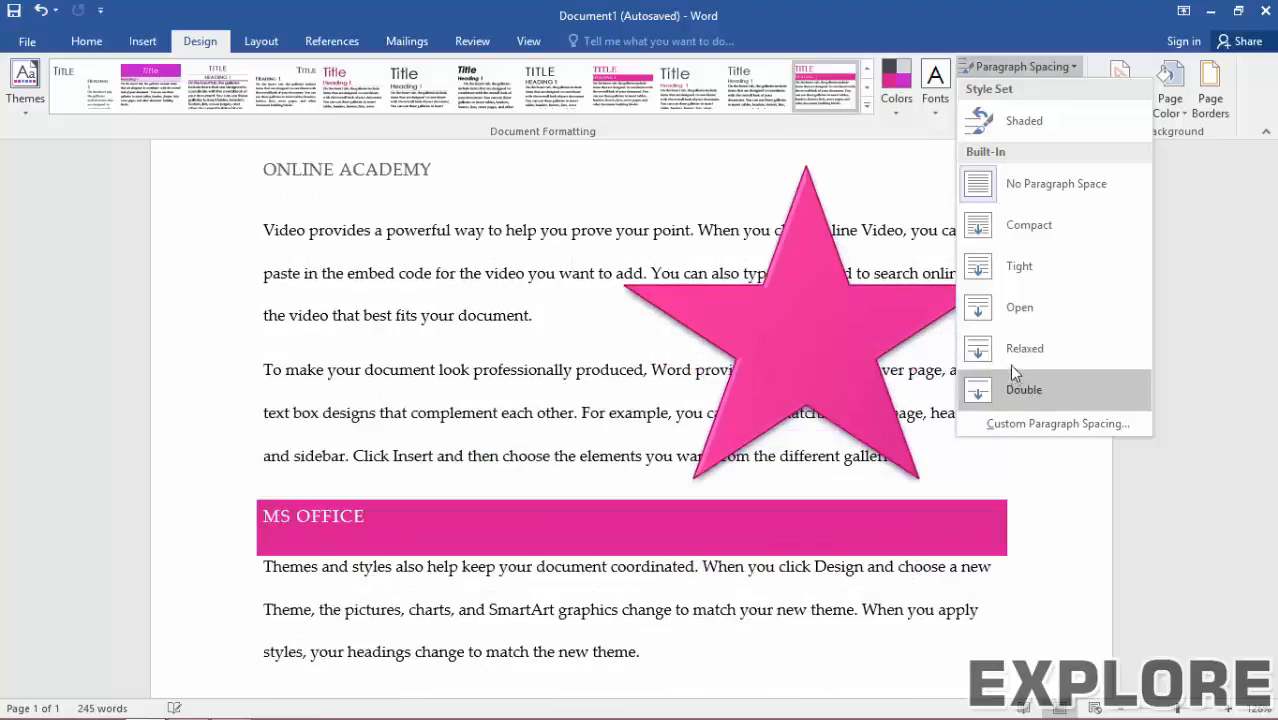
pyautogui.click(995, 71)
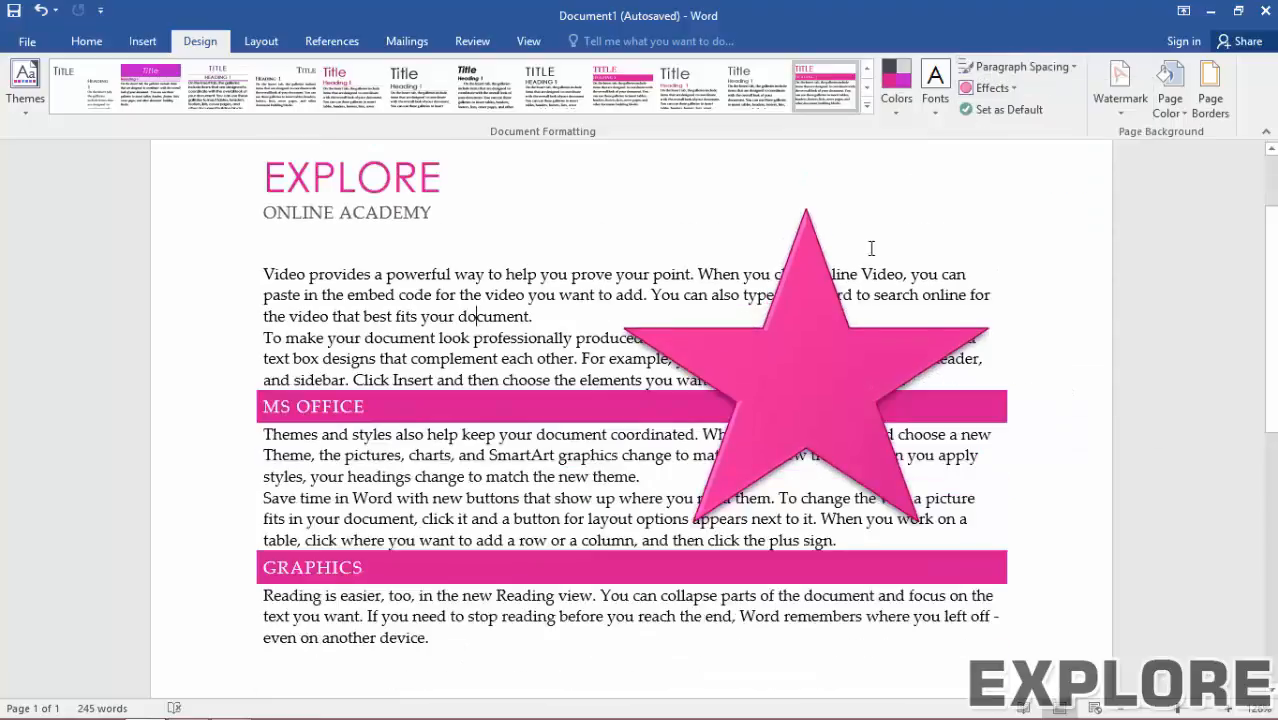
# - Apply the Top Shadow theme effects to the document, move the star slightly left and down over the text, and deselect it
pyautogui.click(990, 89)
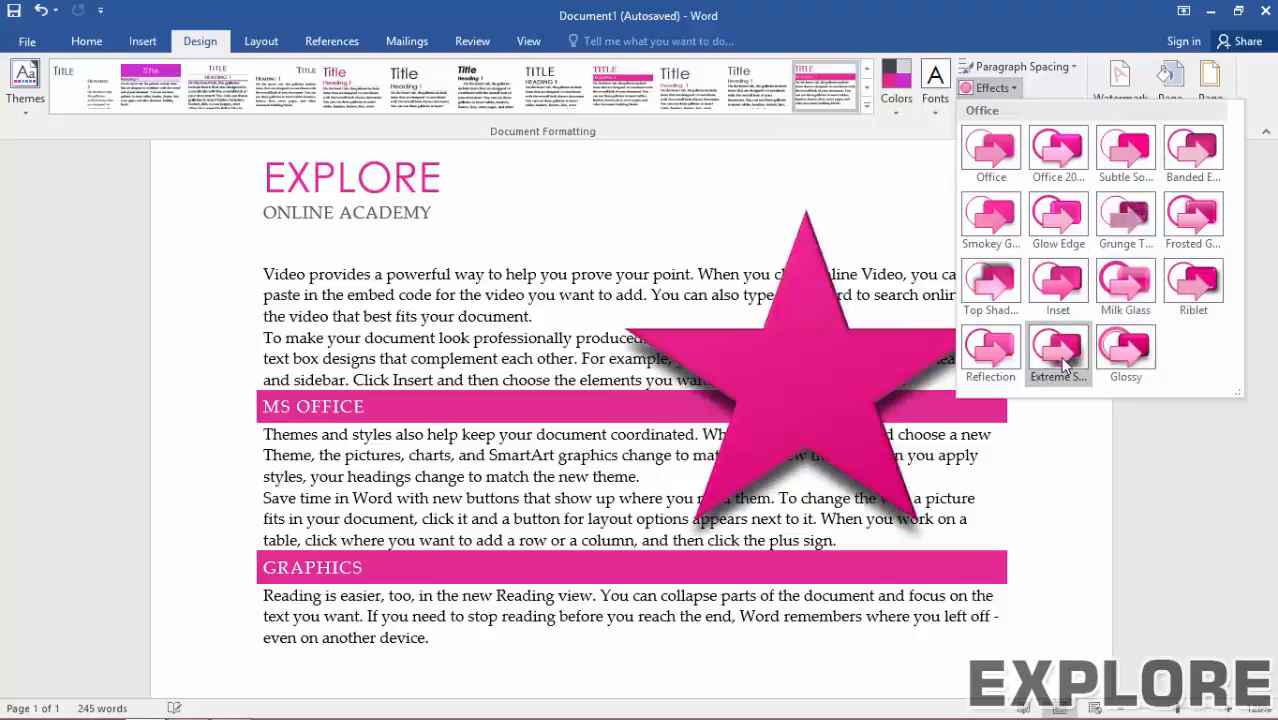
pyautogui.click(991, 290)
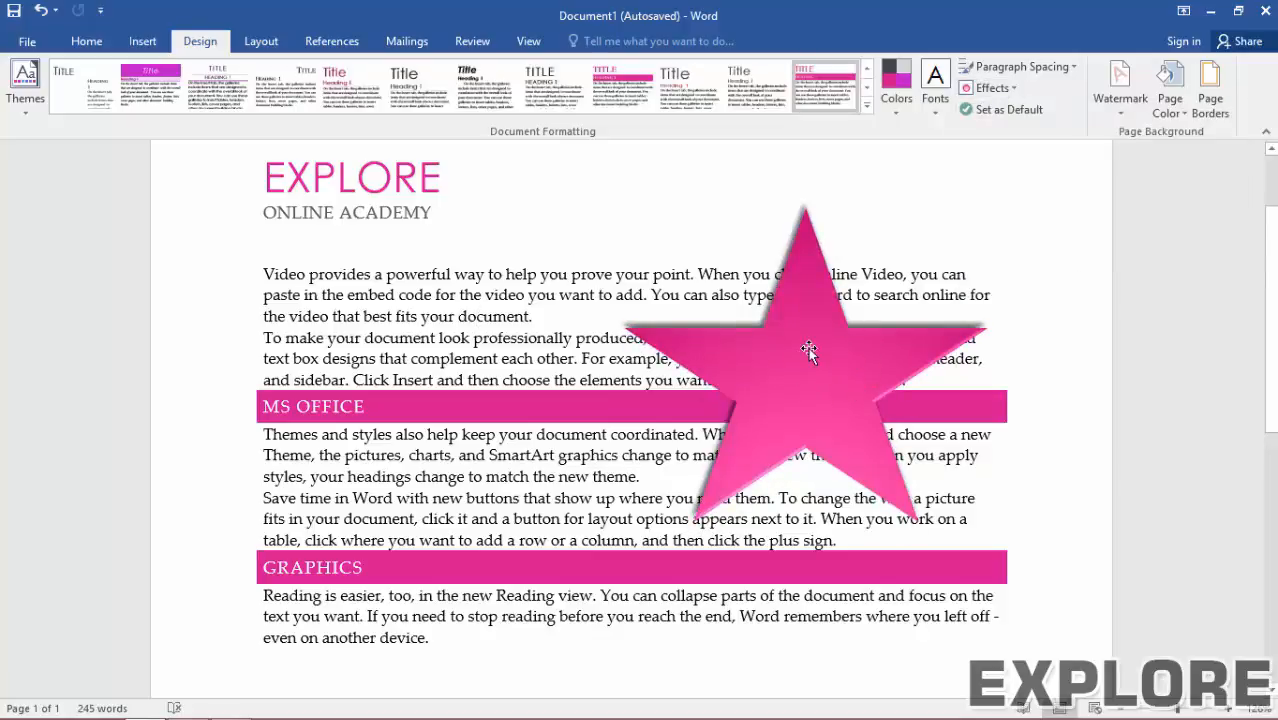
pyautogui.moveTo(808, 347)
pyautogui.mouseDown()
pyautogui.moveTo(781, 377)
pyautogui.moveTo(730, 383)
pyautogui.mouseUp()
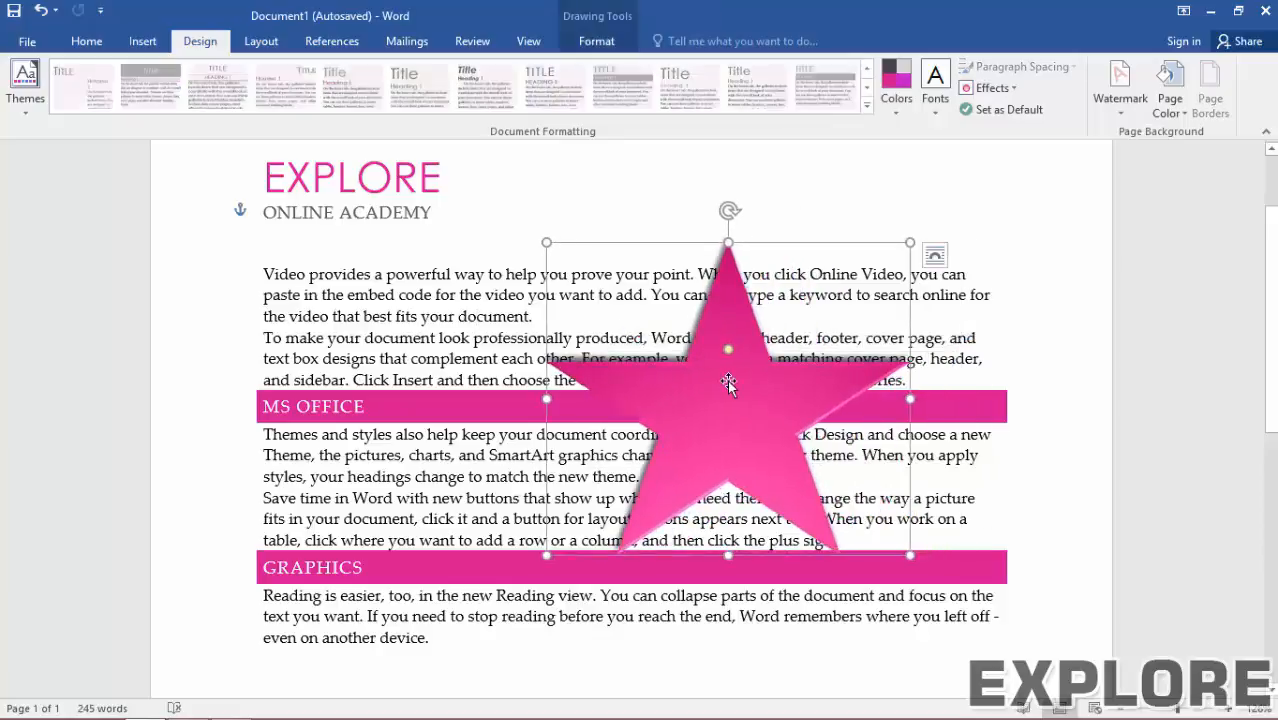
pyautogui.click(953, 302)
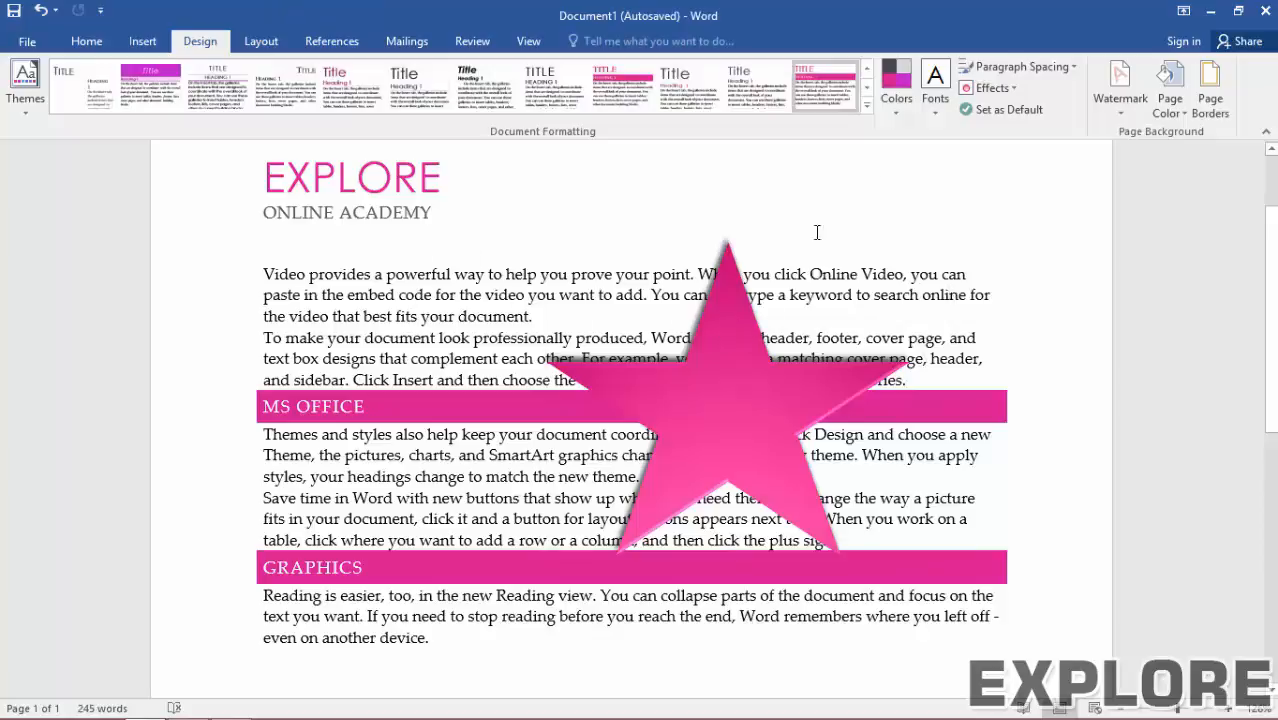
# - Set the current style set and theme as the default for new blank documents, and generate =rand() sample text in a new document
pyautogui.click(980, 108)
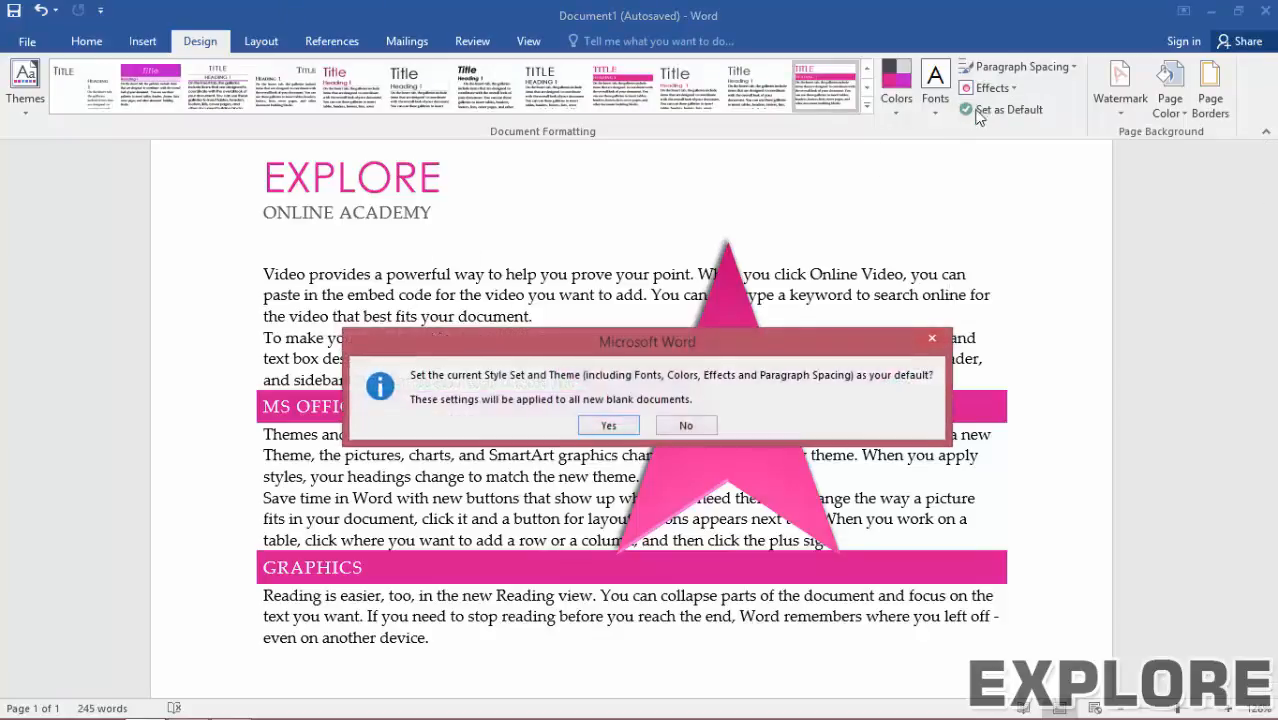
pyautogui.click(607, 426)
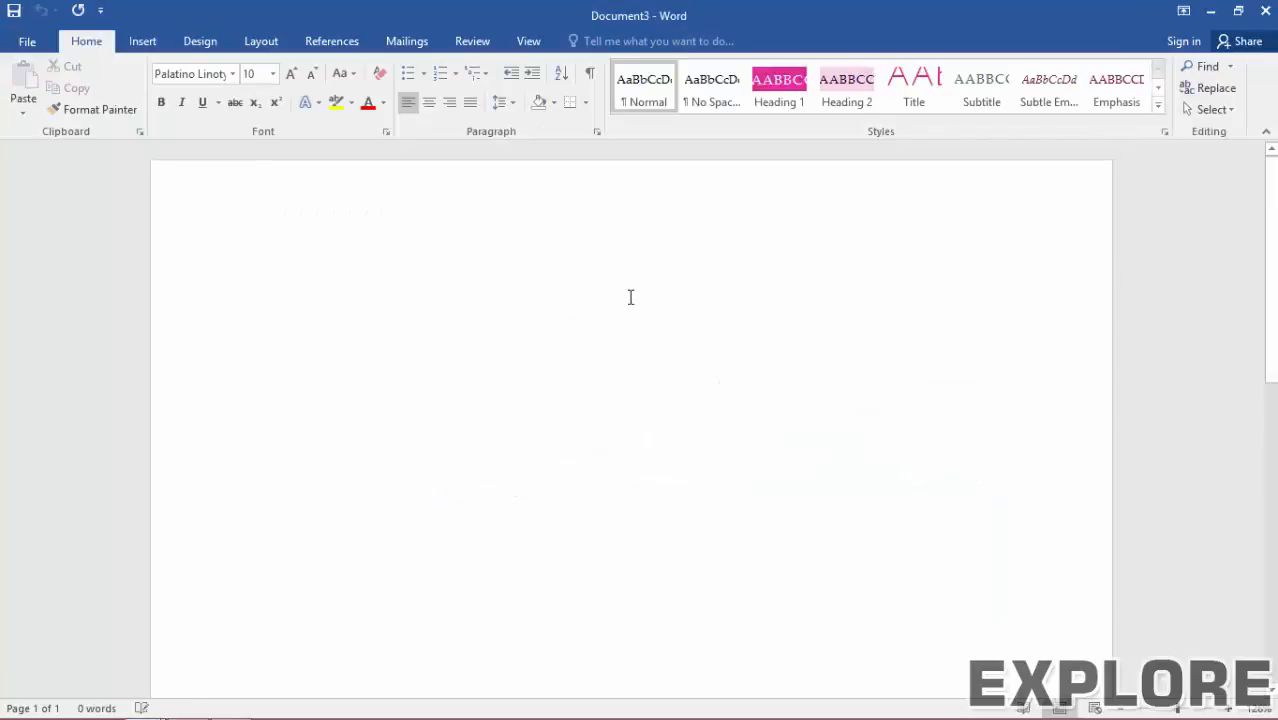
pyautogui.write('=rand()')
pyautogui.press('Return')
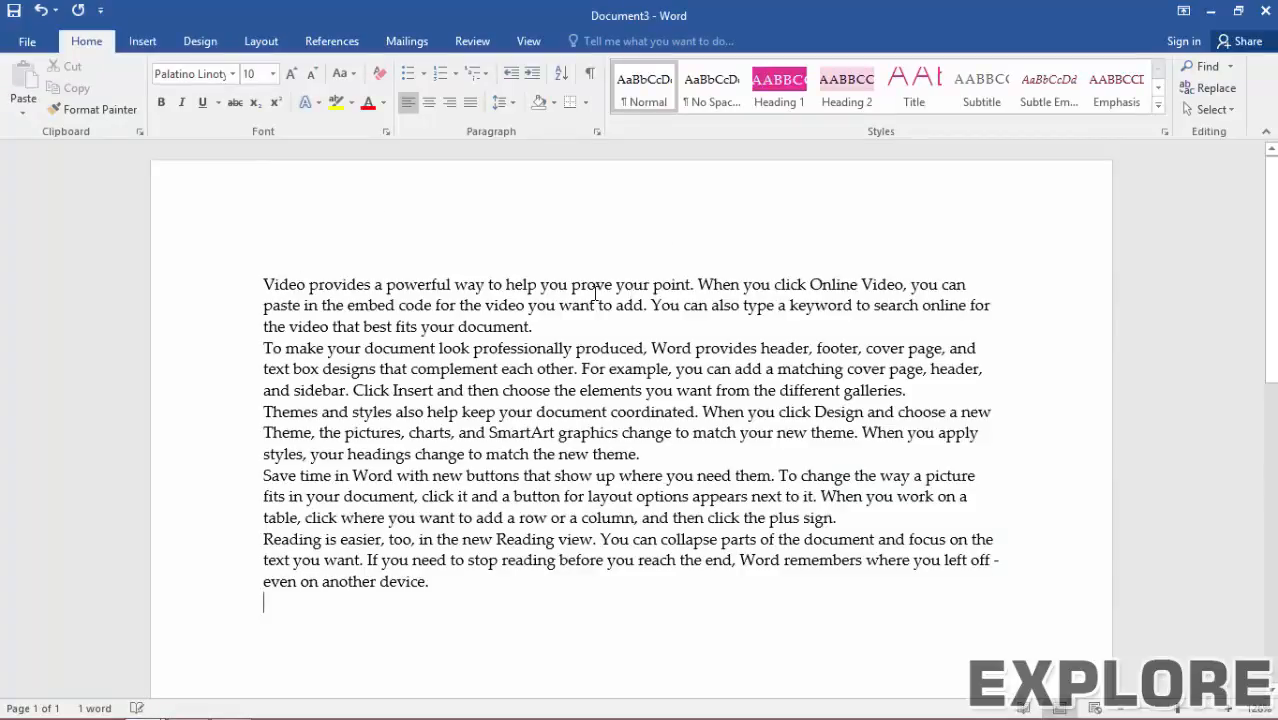
# - Add the line "Ms Word" below the first paragraph in the Heading 1 style, and switch back to Document1
pyautogui.press('Return')
pyautogui.write('M')
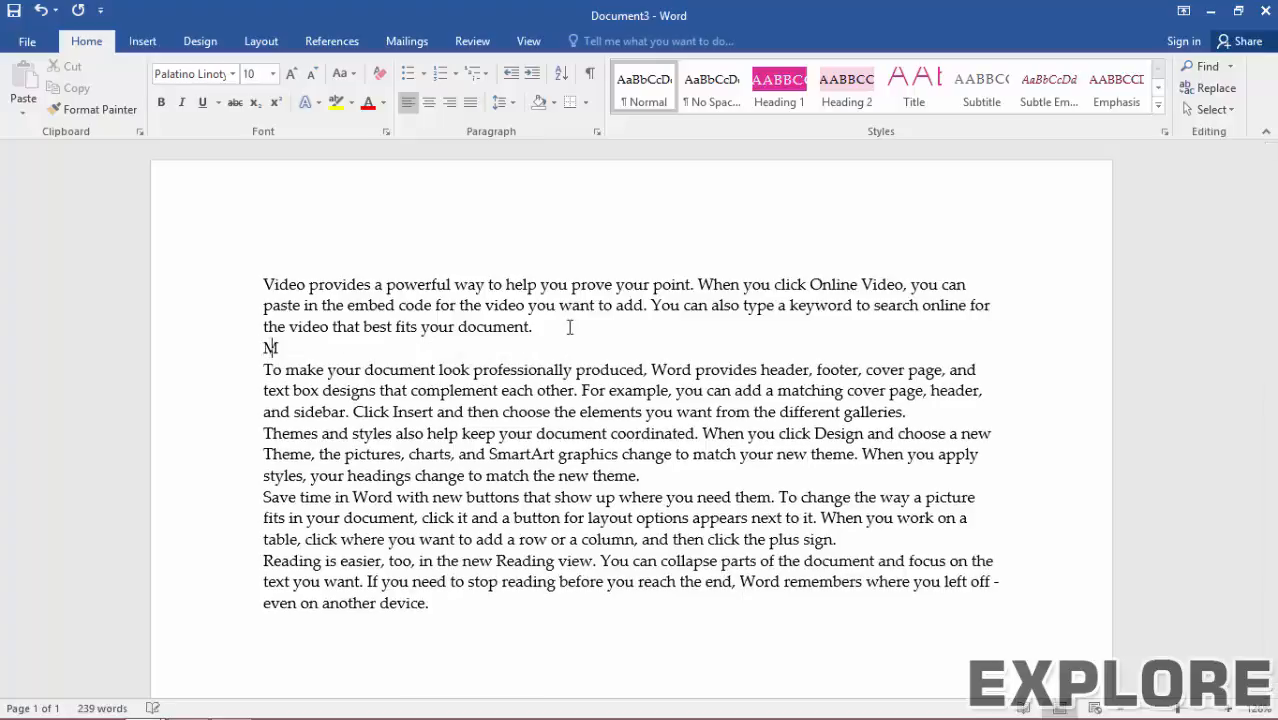
pyautogui.write('s Word')
pyautogui.click(780, 95)
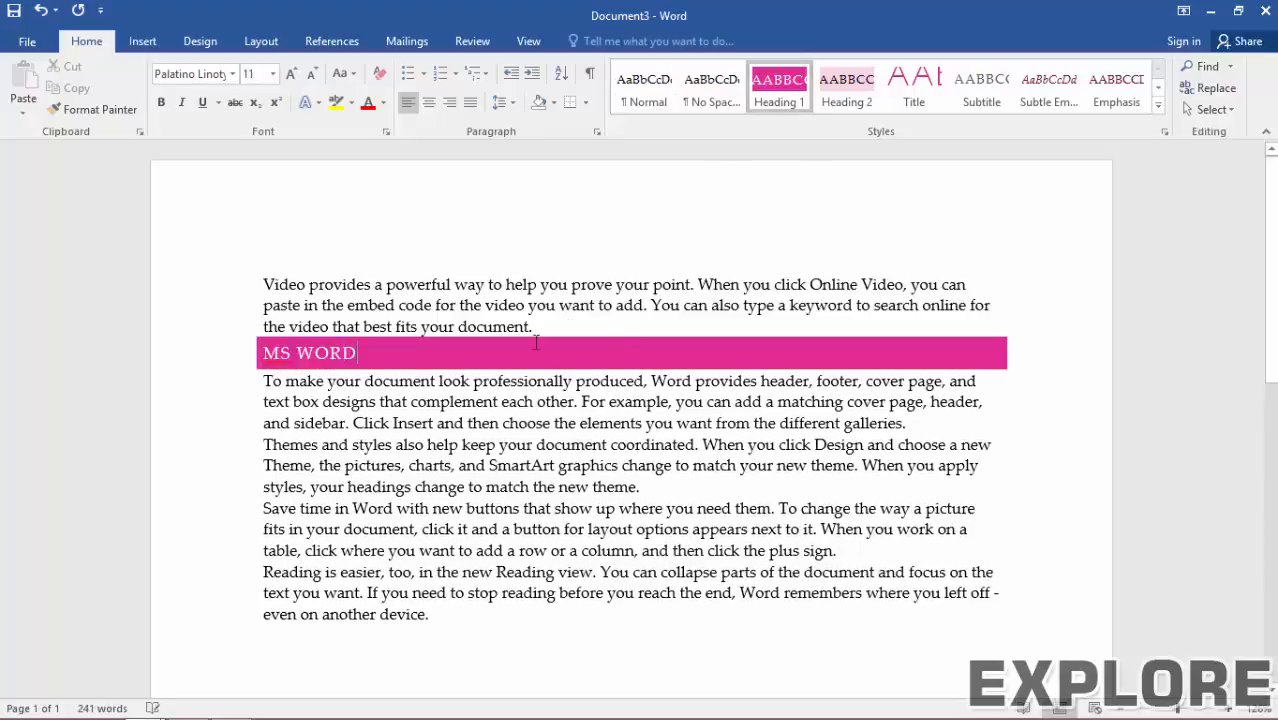
pyautogui.scroll(-2, 538, 469)
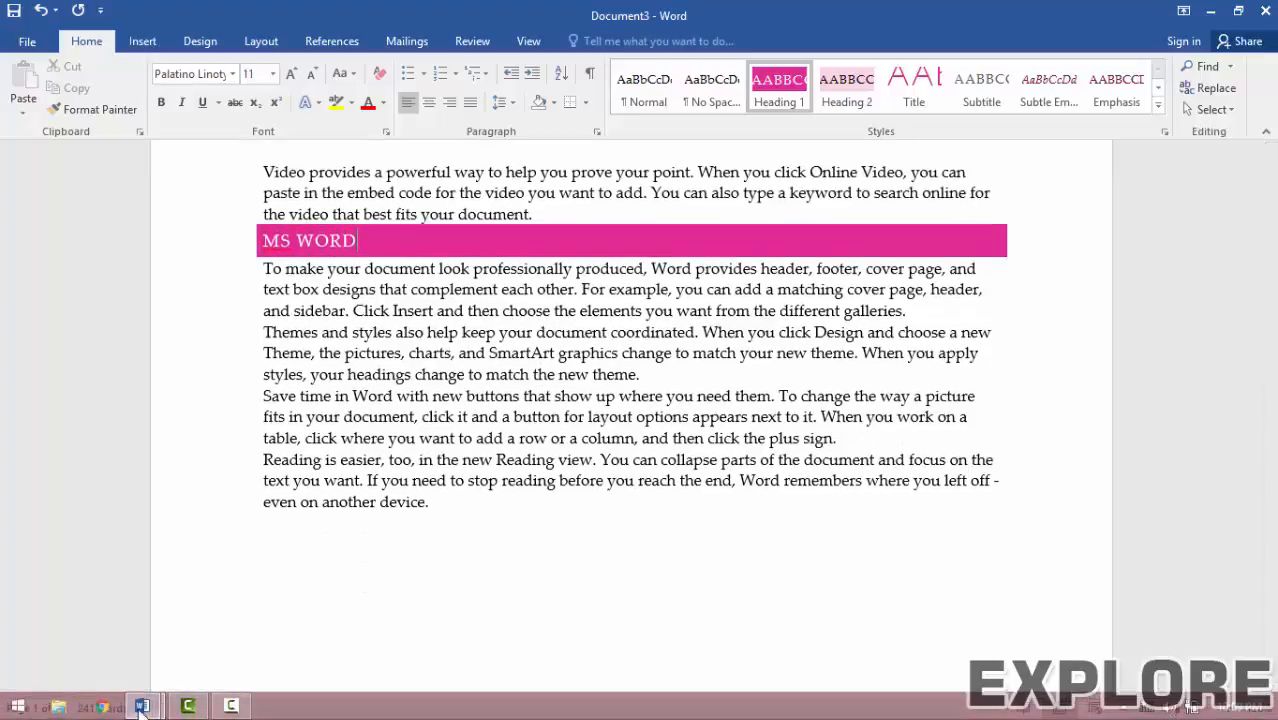
pyautogui.moveTo(142, 706)
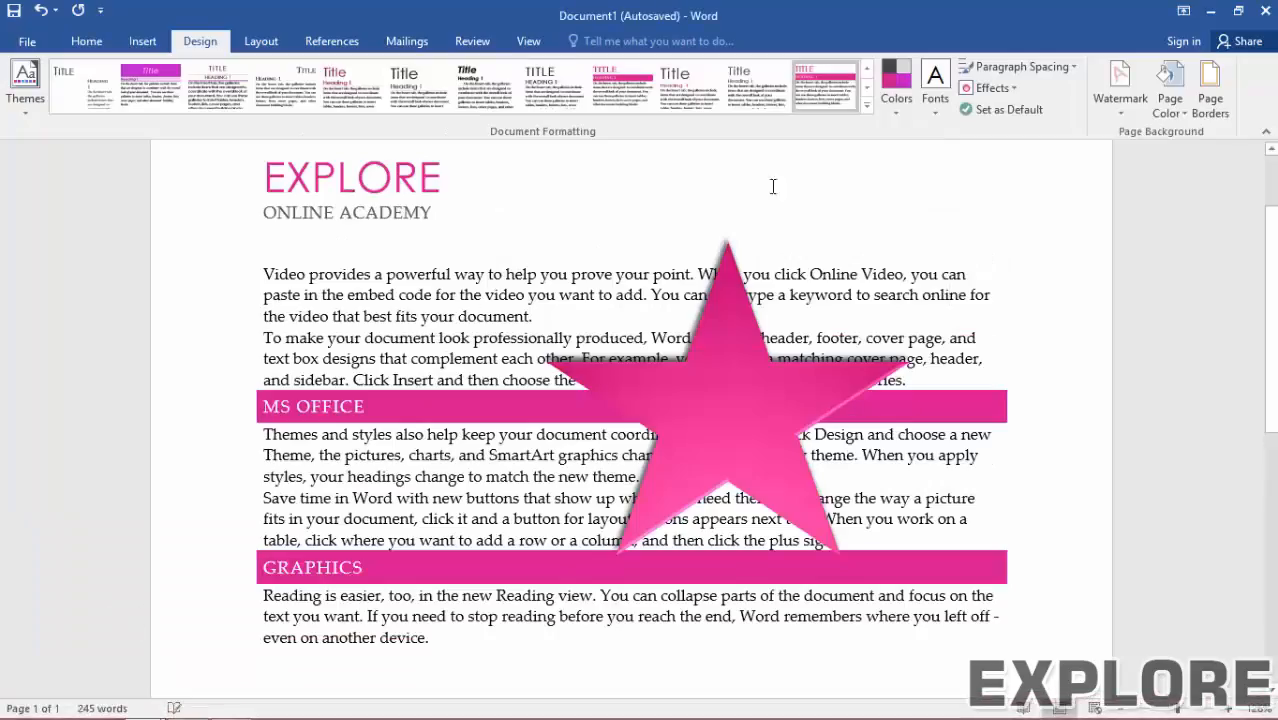